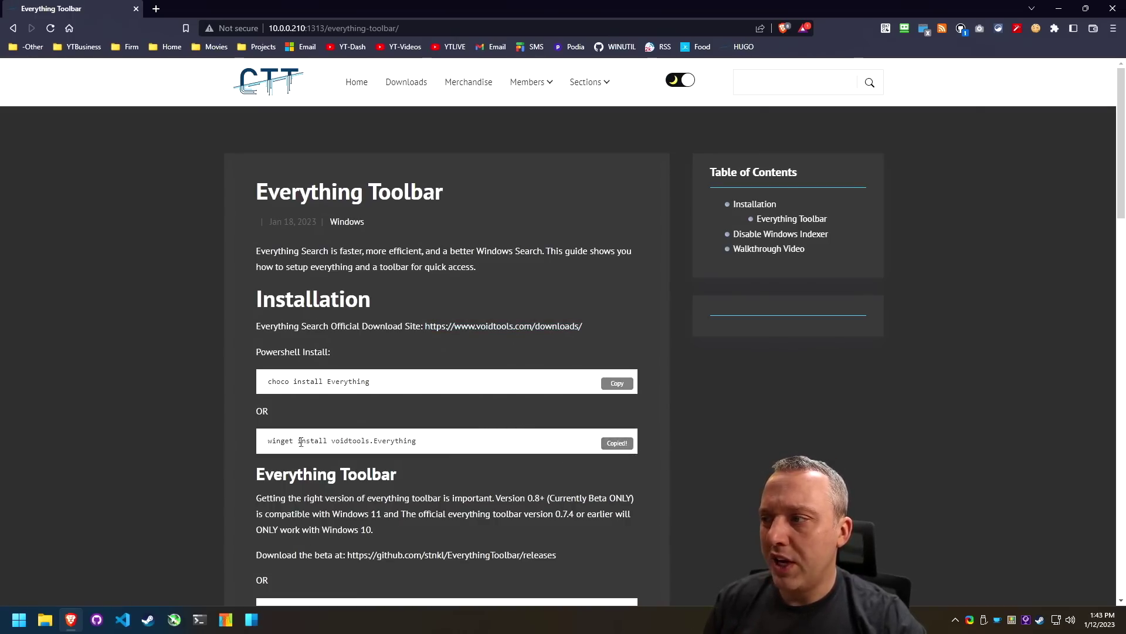
Step: Install Everything 1.4.1.1022 in Windows Terminal with winget install voidtools.Everything
{"action": "left_click", "coordinate": [203, 619]}
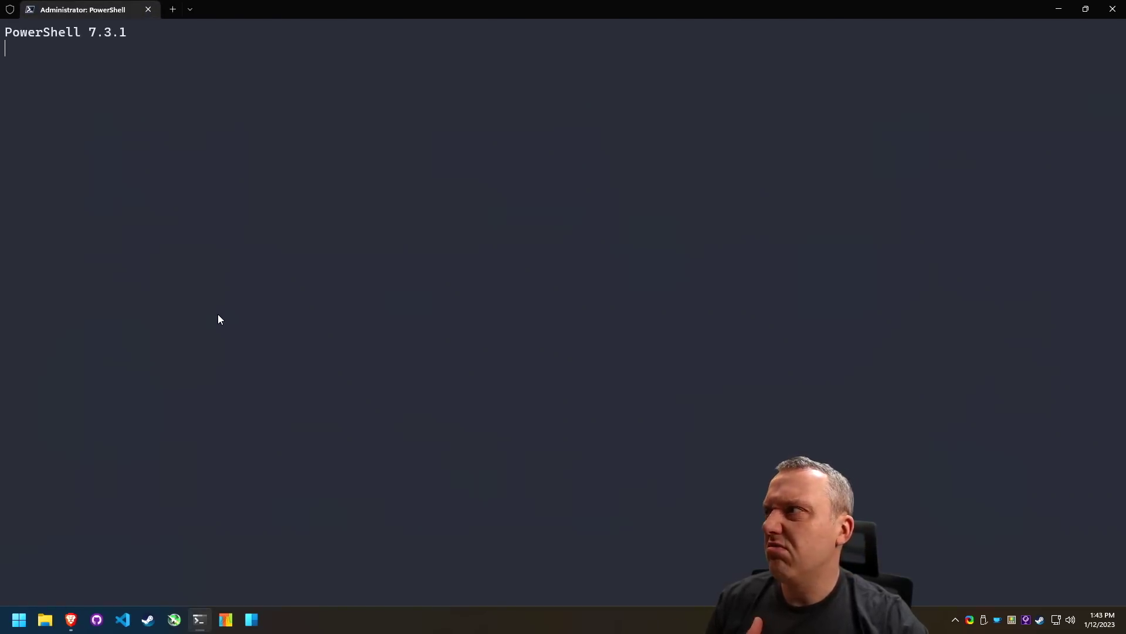
{"action": "type", "text": "winget install voidtools.Everything"}
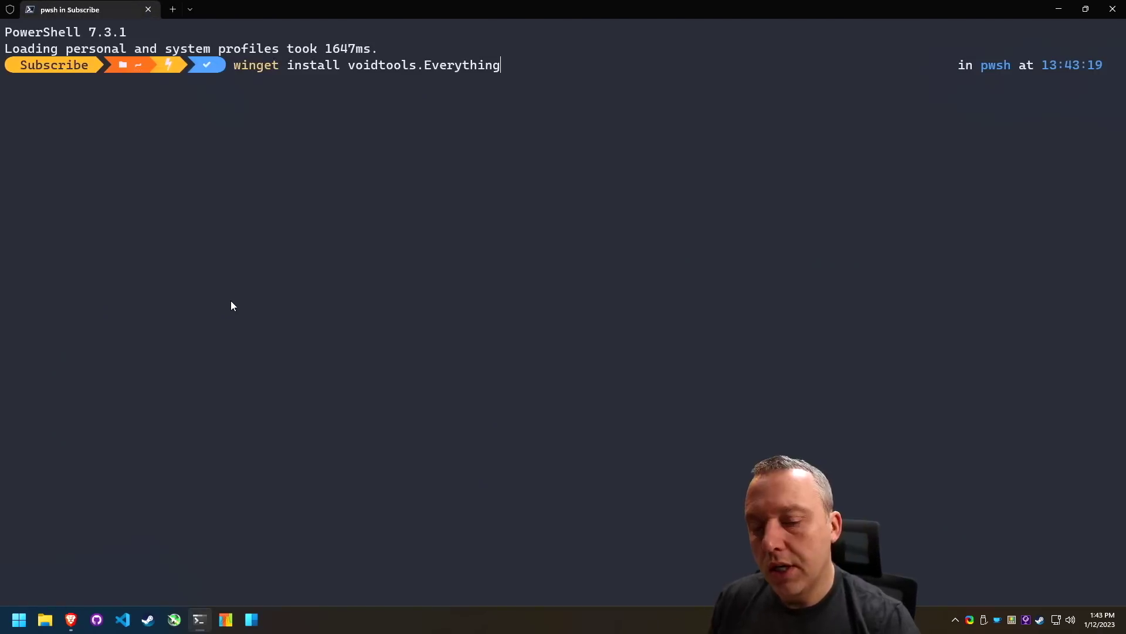
{"action": "key", "text": "Return"}
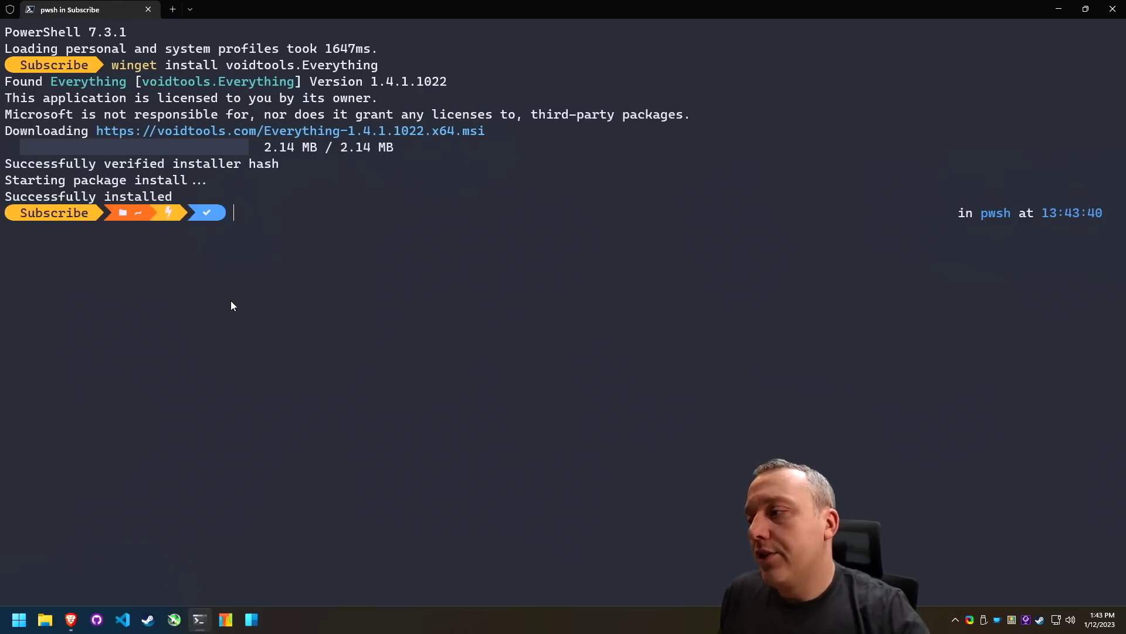
Step: Back in Brave, scroll the cheat-sheet to the winget install stnkl.EverythingToolbar.Beta command
{"action": "left_click", "coordinate": [71, 619]}
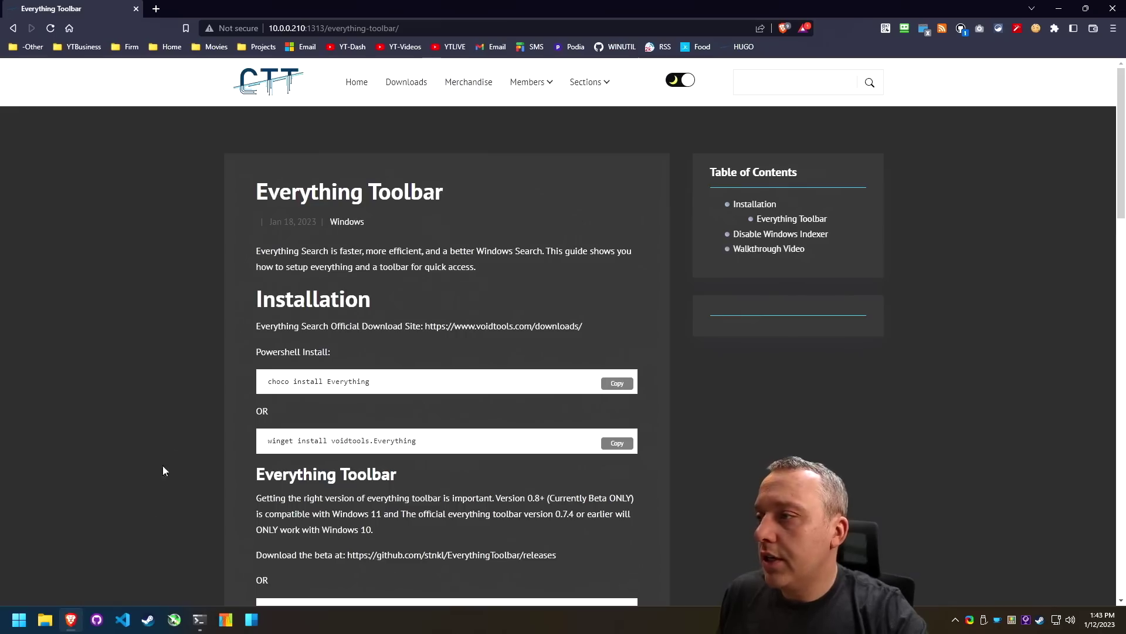
{"action": "scroll", "coordinate": [178, 438], "scroll_direction": "down", "scroll_amount": 2}
{"action": "scroll", "coordinate": [179, 439], "scroll_direction": "down", "scroll_amount": 2}
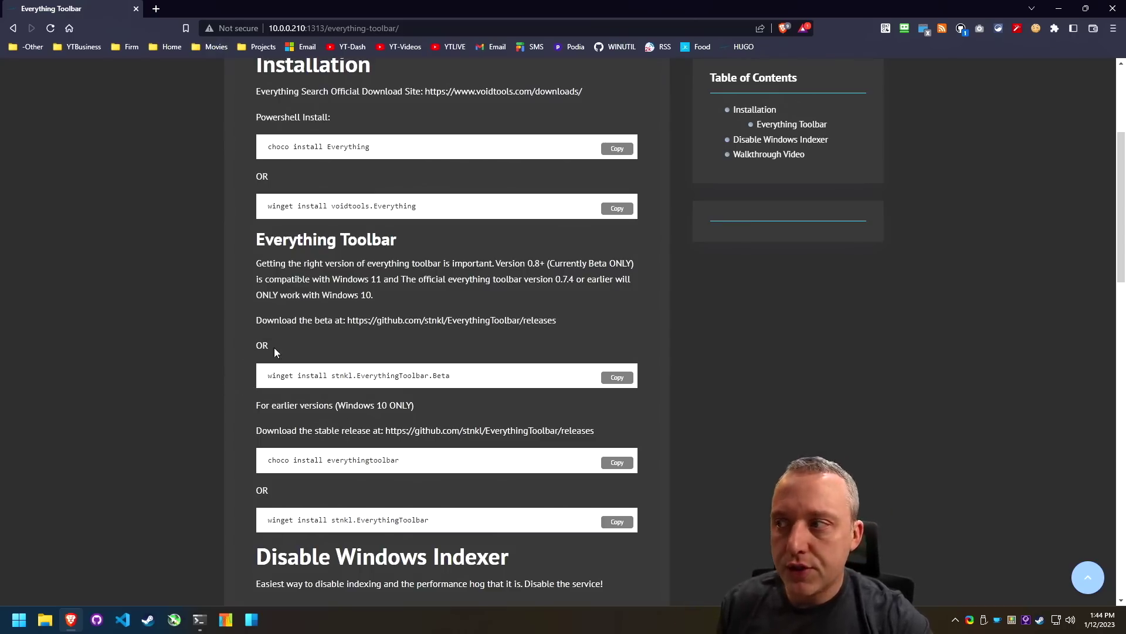
{"action": "scroll", "coordinate": [394, 417], "scroll_direction": "down", "scroll_amount": 3}
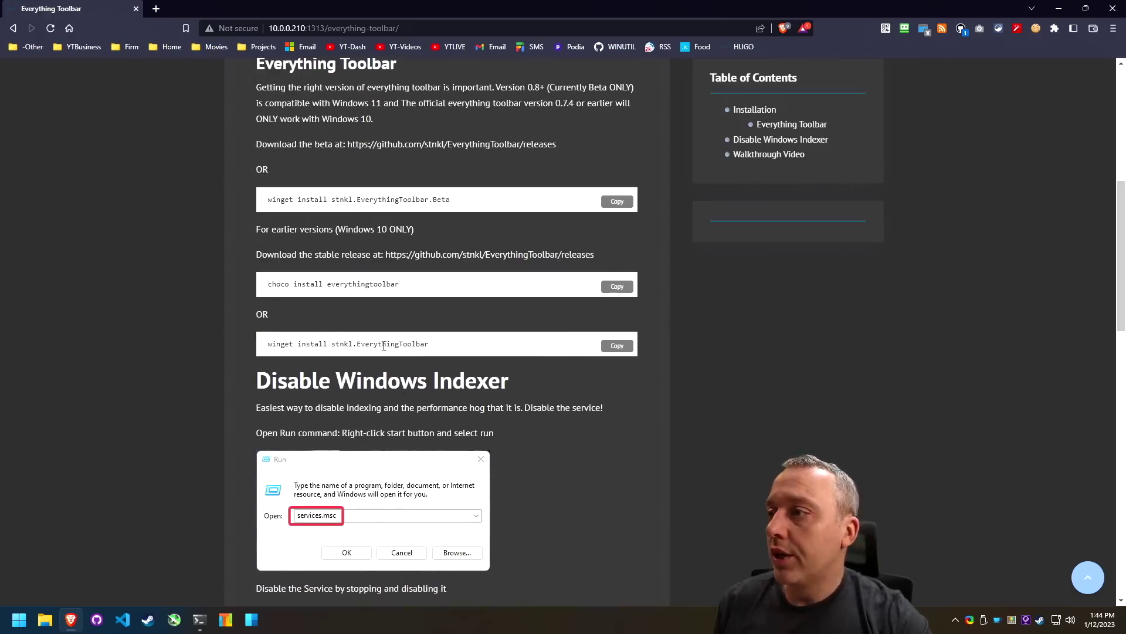
{"action": "scroll", "coordinate": [352, 265], "scroll_direction": "up", "scroll_amount": 2}
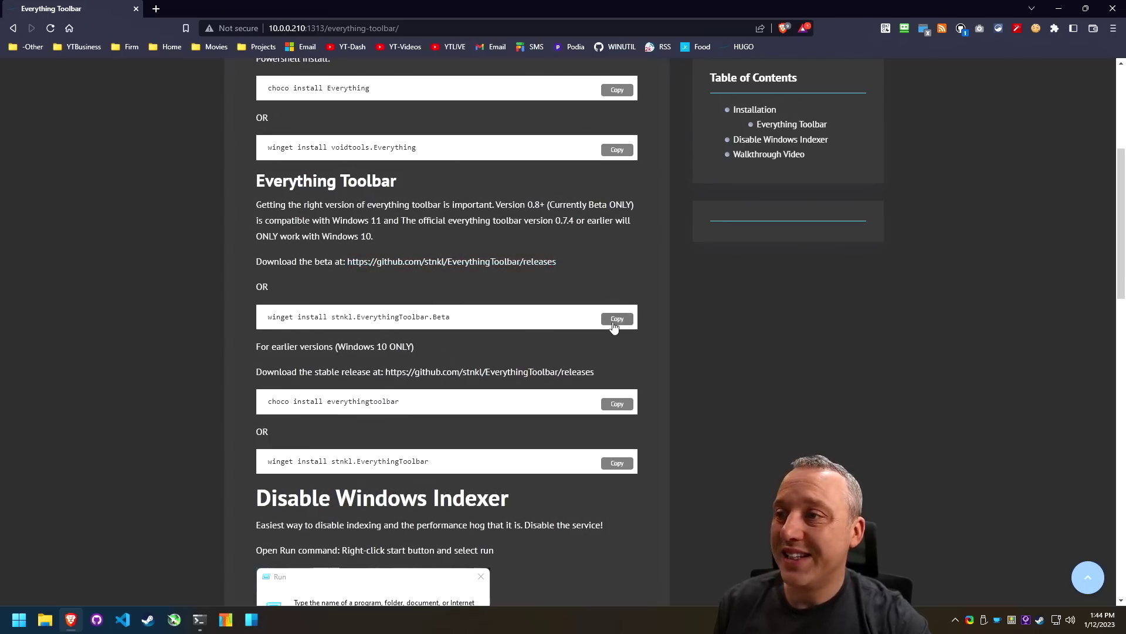
Step: Install EverythingToolbar beta 0.8.0.1 via winget in the terminal, then close the terminal
{"action": "left_click", "coordinate": [200, 619]}
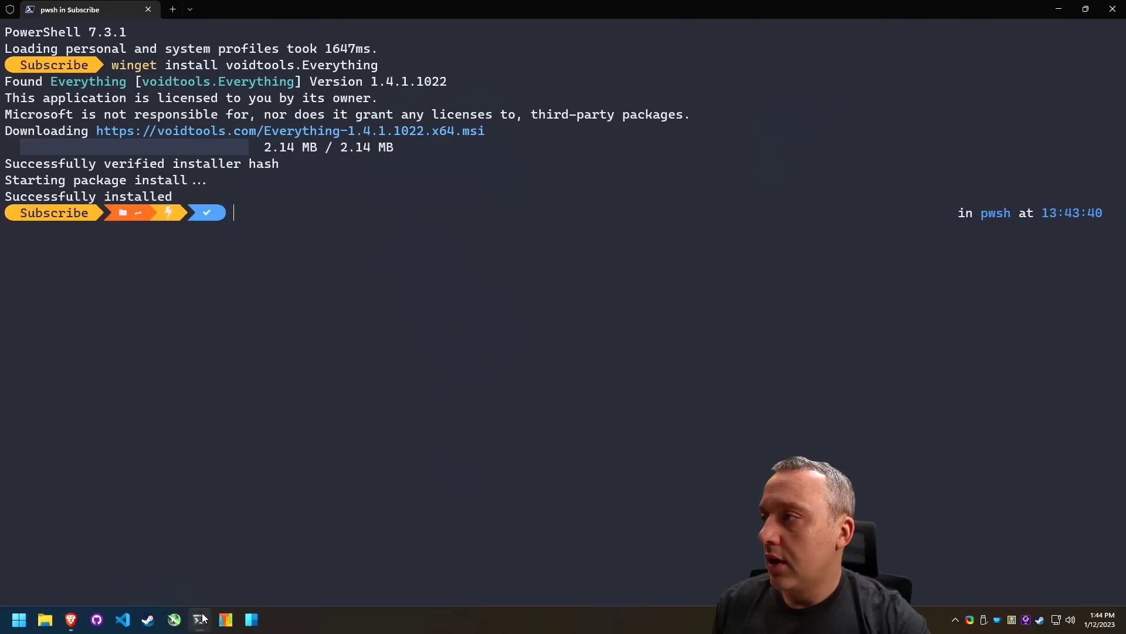
{"action": "type", "text": "install stnkl.EverythingToolbar.Beta"}
{"action": "key", "text": "Return"}
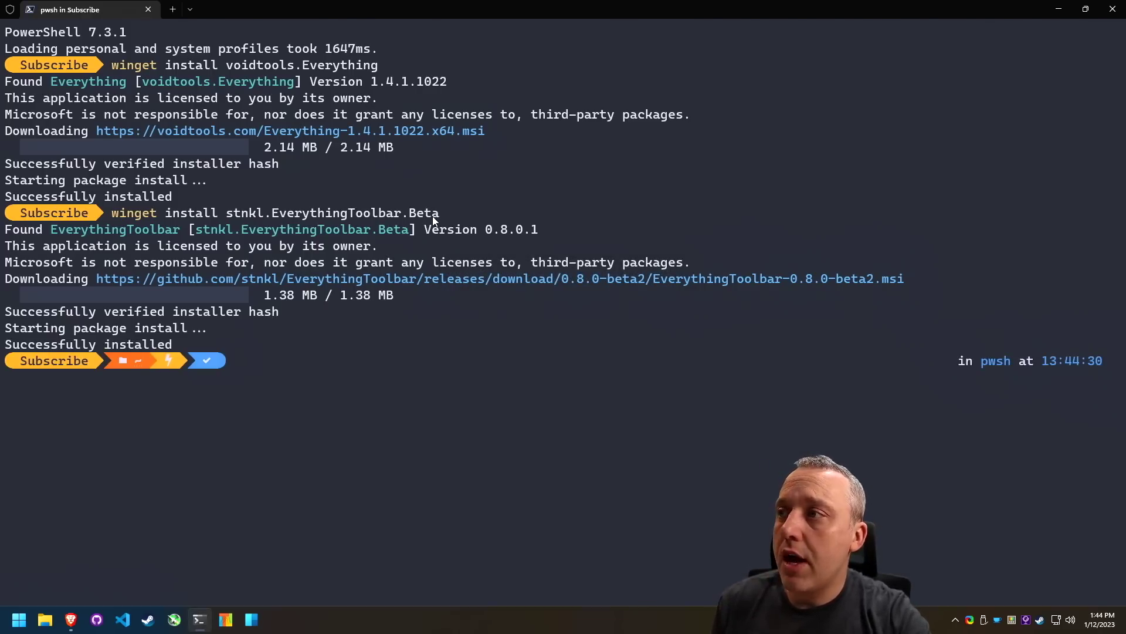
{"action": "left_click", "coordinate": [1113, 9]}
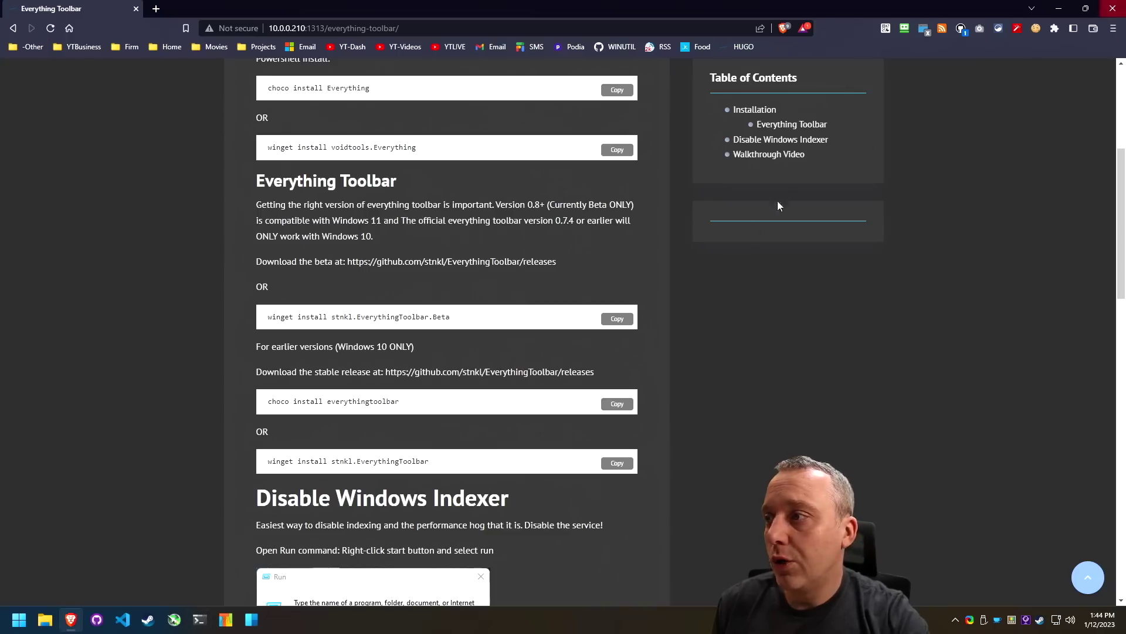
{"action": "scroll", "coordinate": [699, 477], "scroll_direction": "down", "scroll_amount": 2}
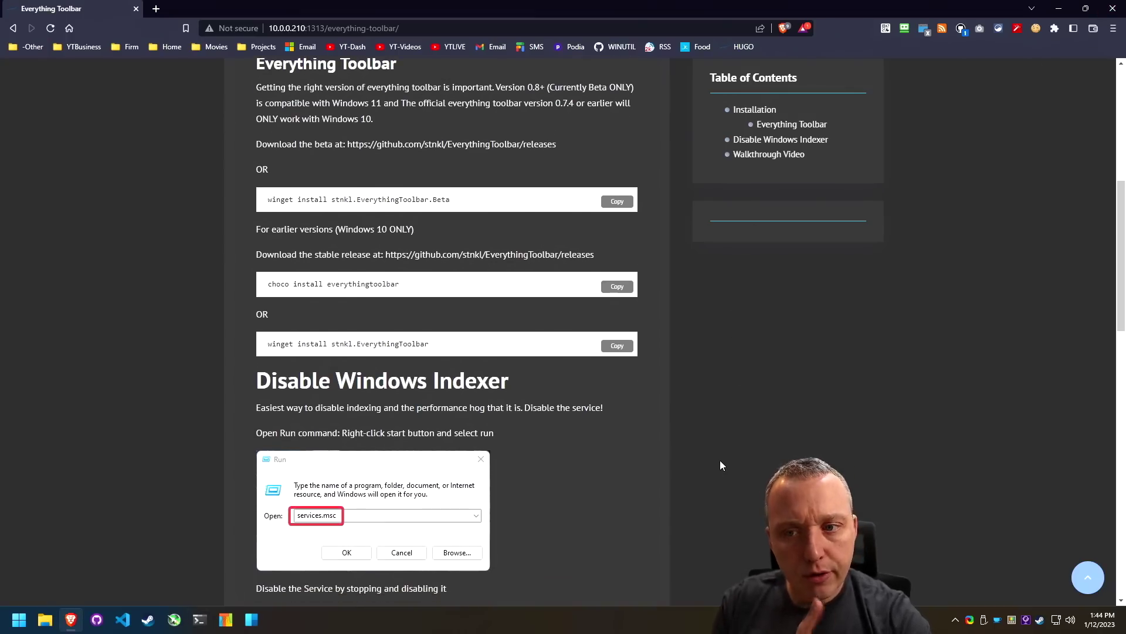
Step: Launch Everything from Start and open its Tools > Options dialog
{"action": "left_click", "coordinate": [19, 619]}
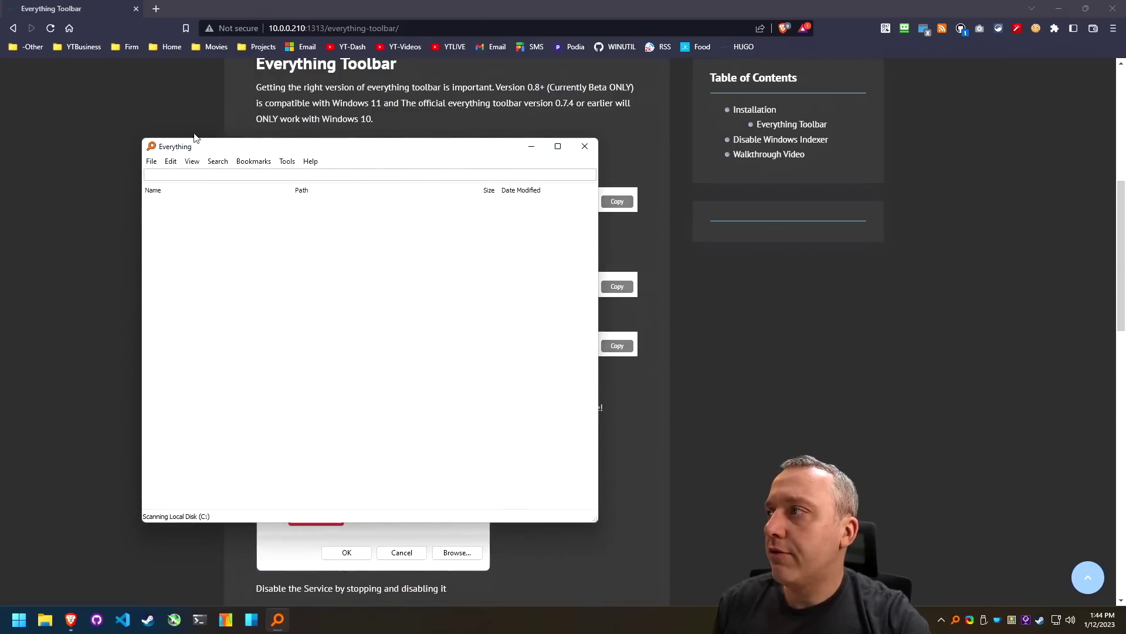
{"action": "left_click", "coordinate": [152, 161]}
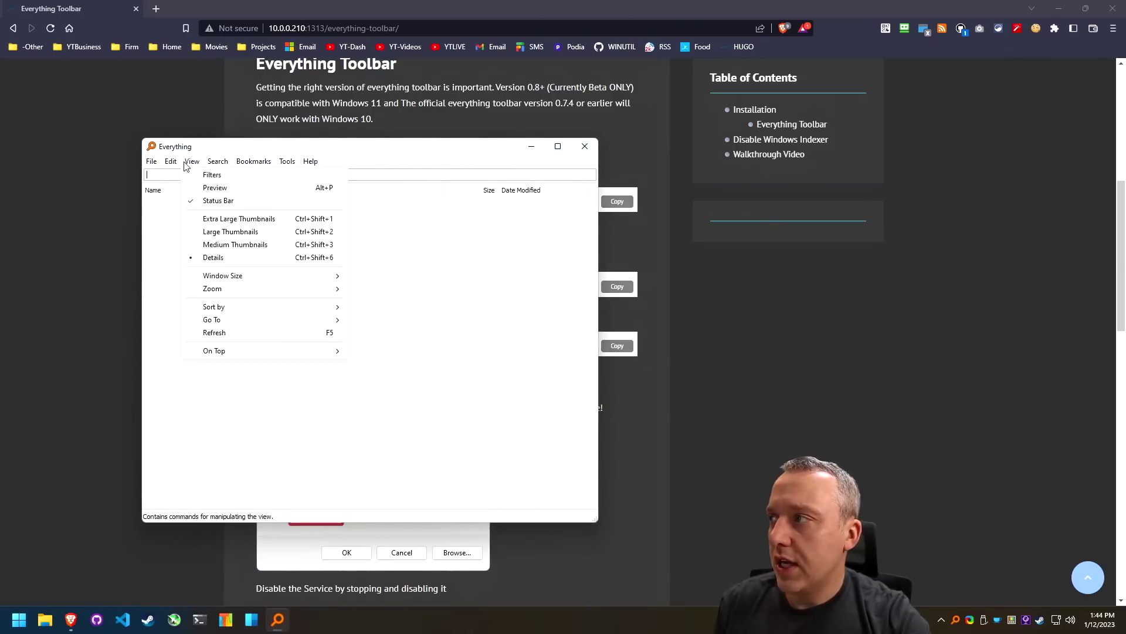
{"action": "mouse_move", "coordinate": [176, 166]}
{"action": "left_click", "coordinate": [311, 222]}
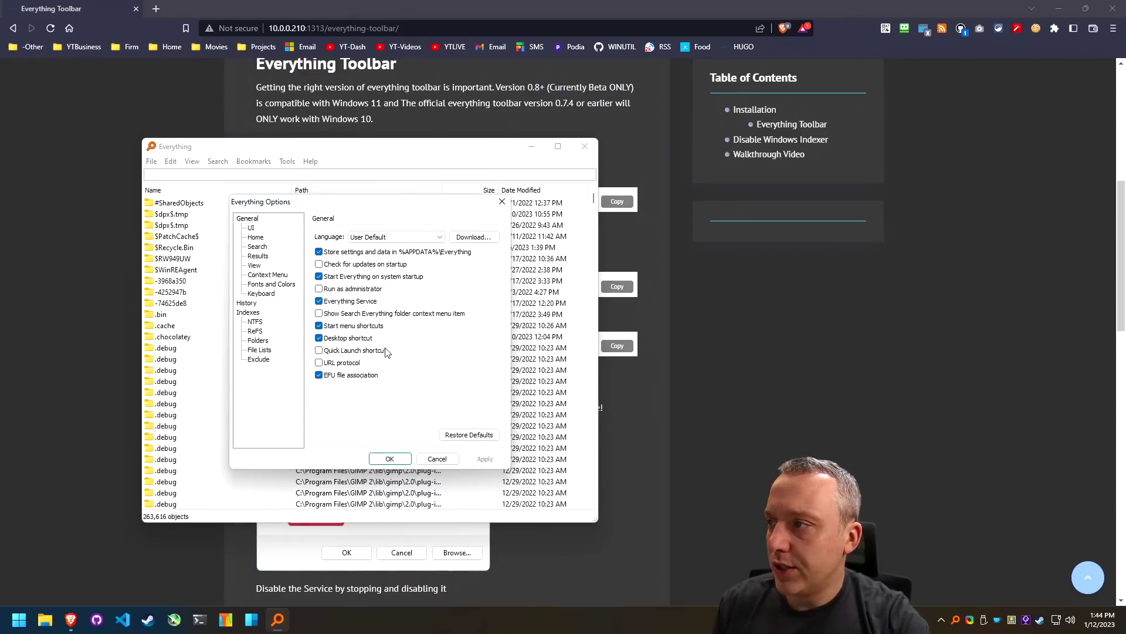
Step: Enable the Search Everything folder context menu item, apply, and review the Folders and Indexes pages
{"action": "left_click", "coordinate": [355, 315]}
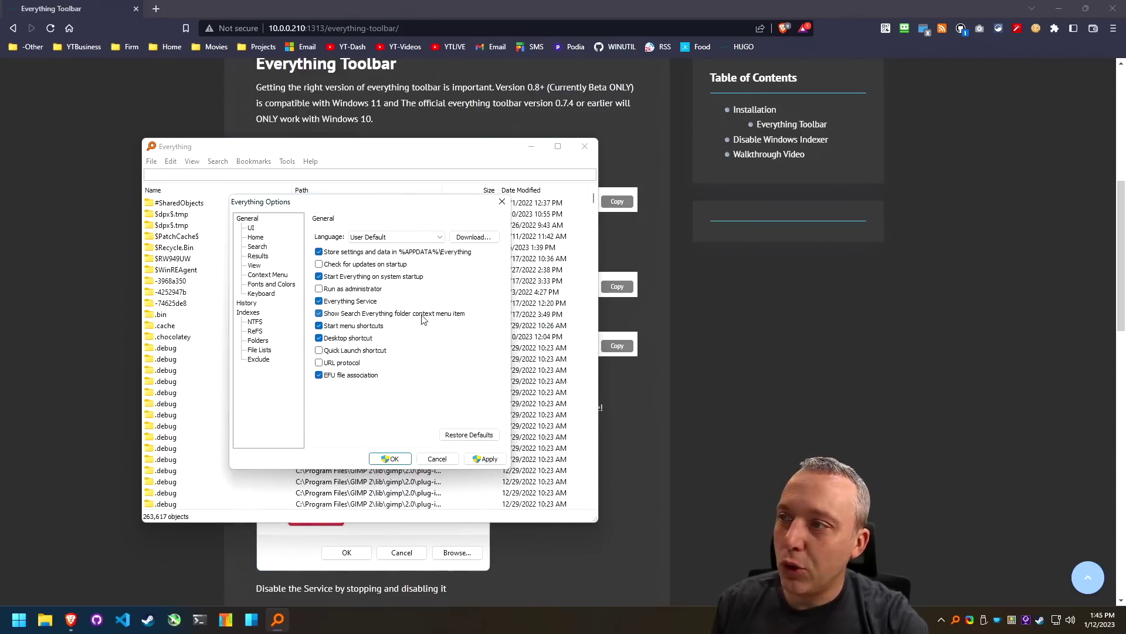
{"action": "left_click", "coordinate": [491, 458]}
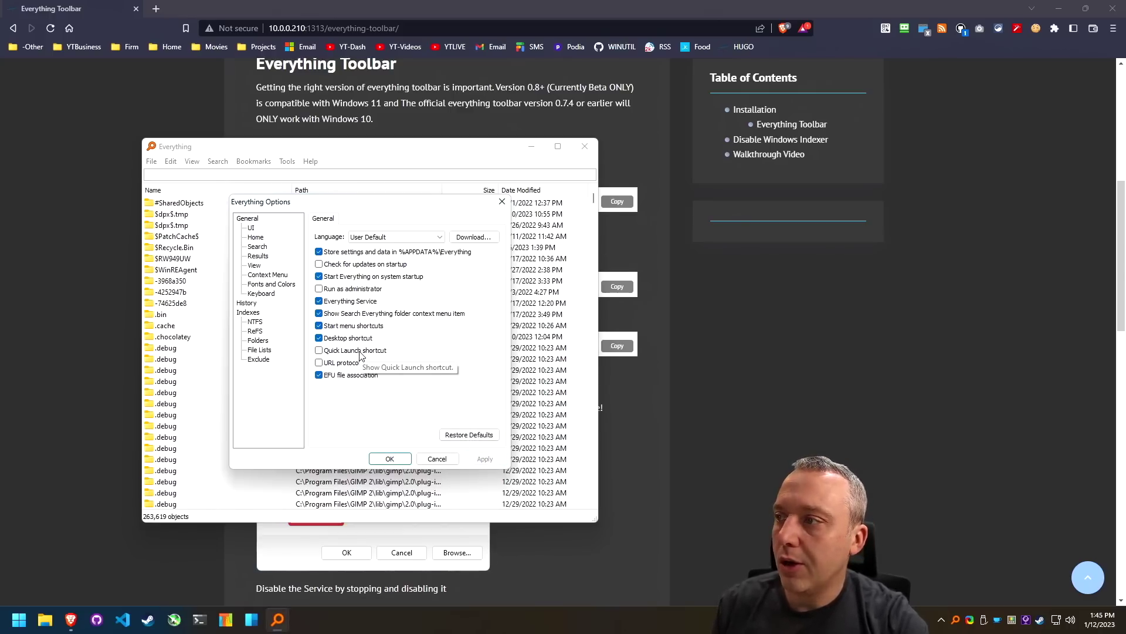
{"action": "left_click", "coordinate": [258, 341]}
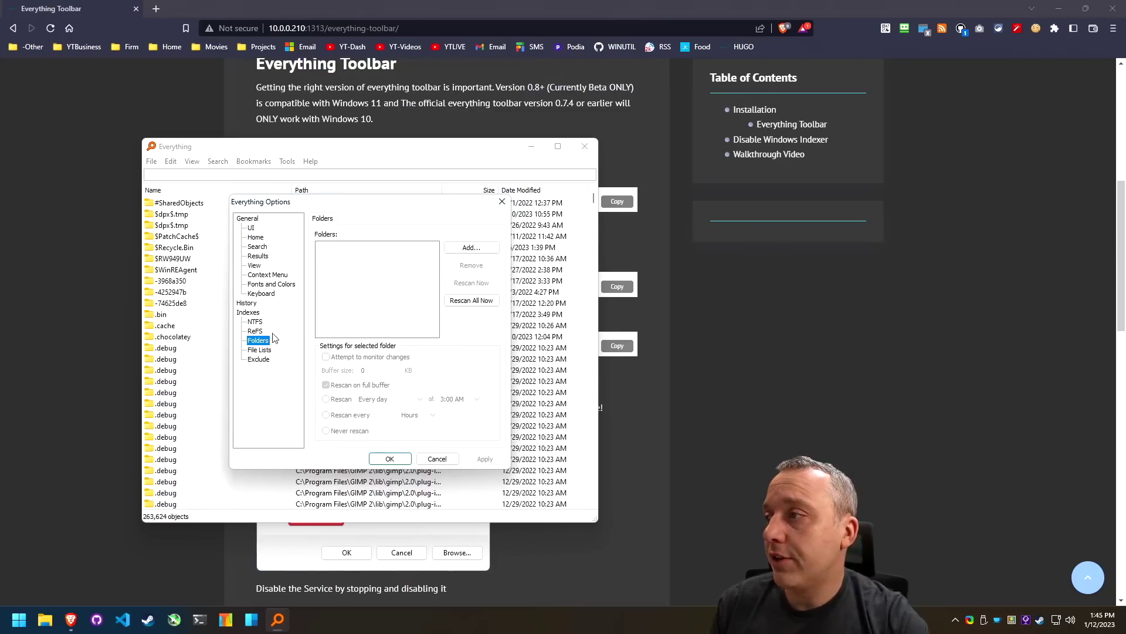
{"action": "left_click", "coordinate": [250, 313]}
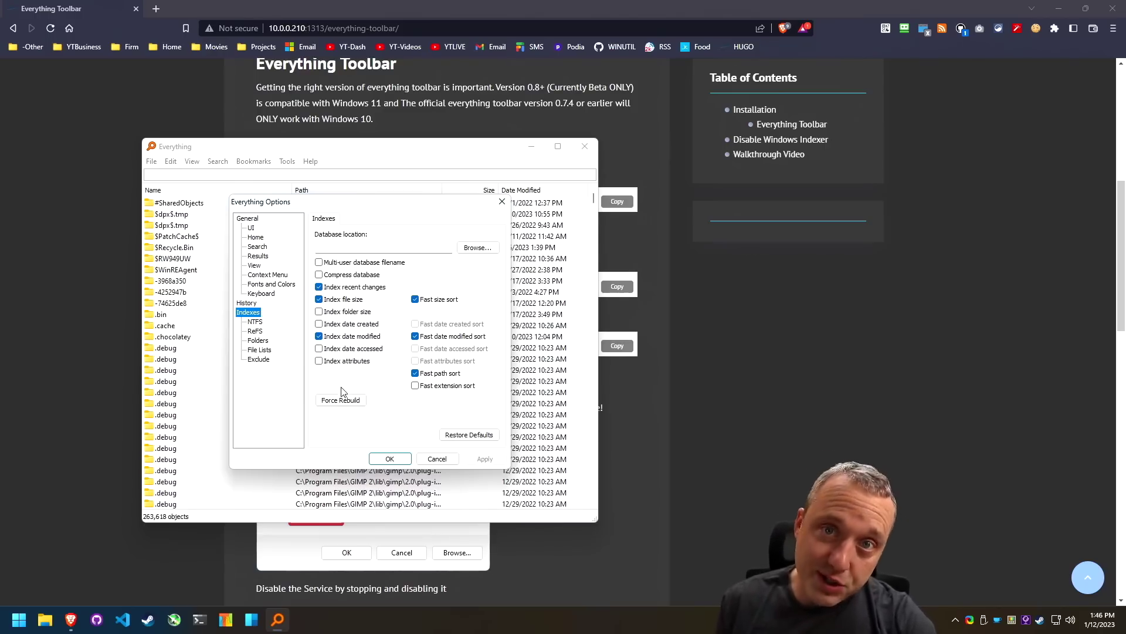
Step: Close Everything's options and window, then open Taskbar settings from the taskbar
{"action": "left_click", "coordinate": [392, 459]}
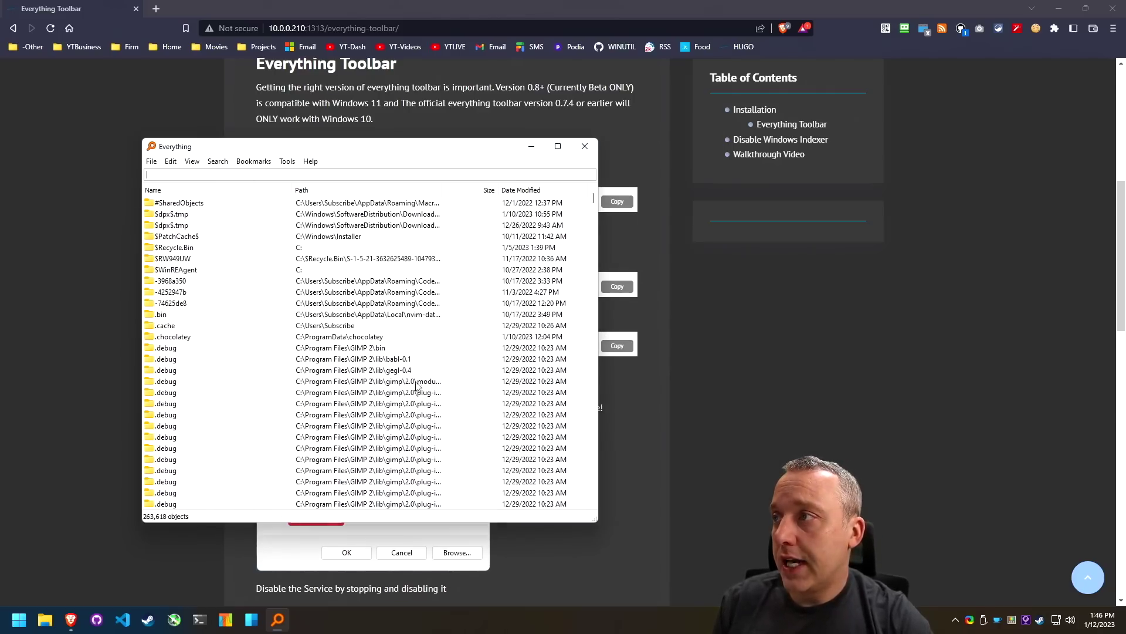
{"action": "left_click", "coordinate": [592, 152]}
{"action": "left_click", "coordinate": [955, 620]}
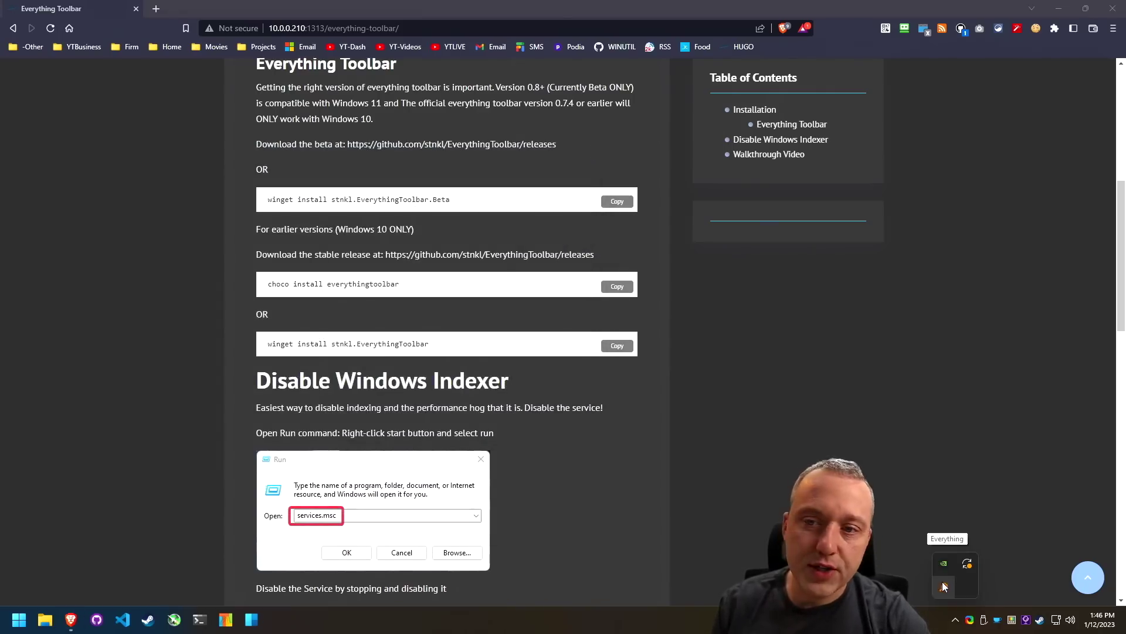
{"action": "right_click", "coordinate": [941, 613]}
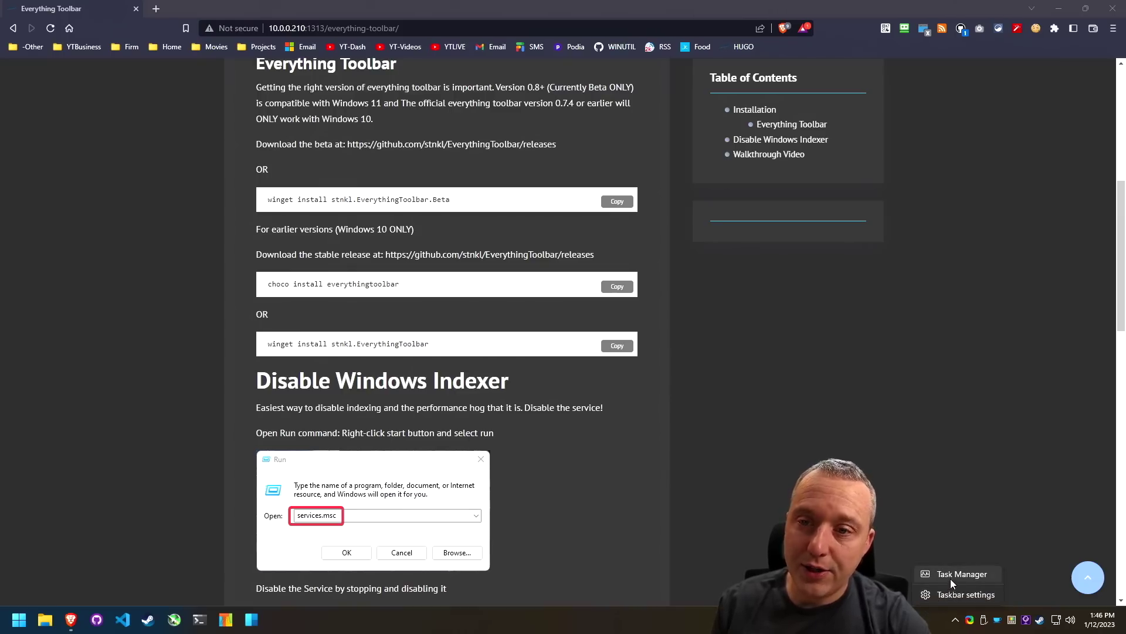
{"action": "left_click", "coordinate": [948, 595]}
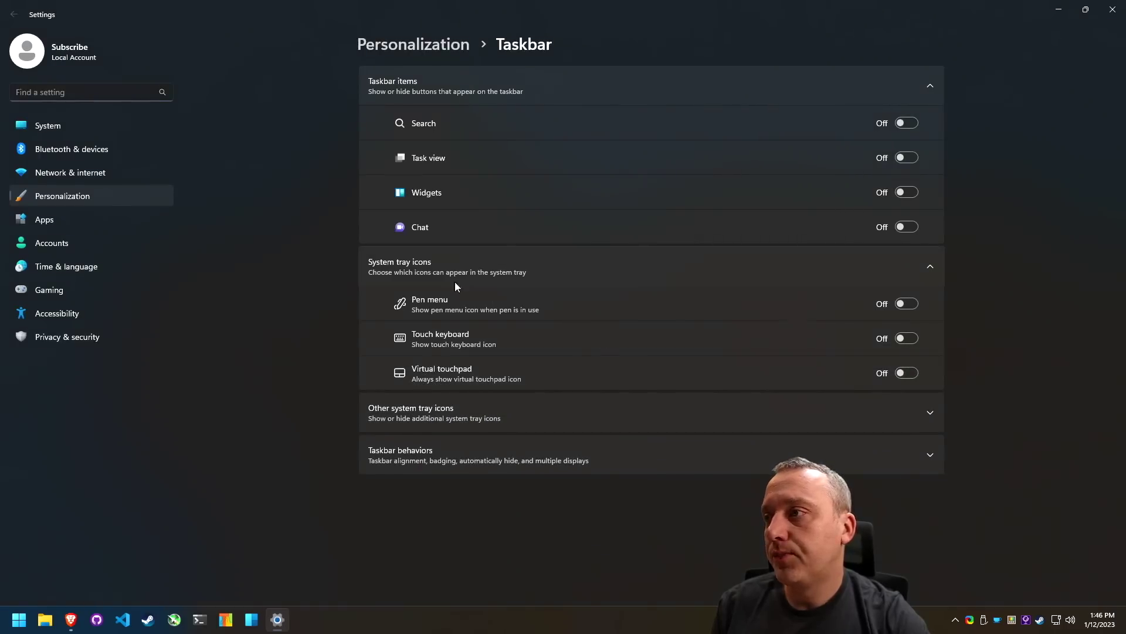
Step: Switch Everything On under Other system tray icons, then test its search window from the tray
{"action": "left_click", "coordinate": [439, 417]}
{"action": "scroll", "coordinate": [664, 428], "scroll_direction": "down", "scroll_amount": 4}
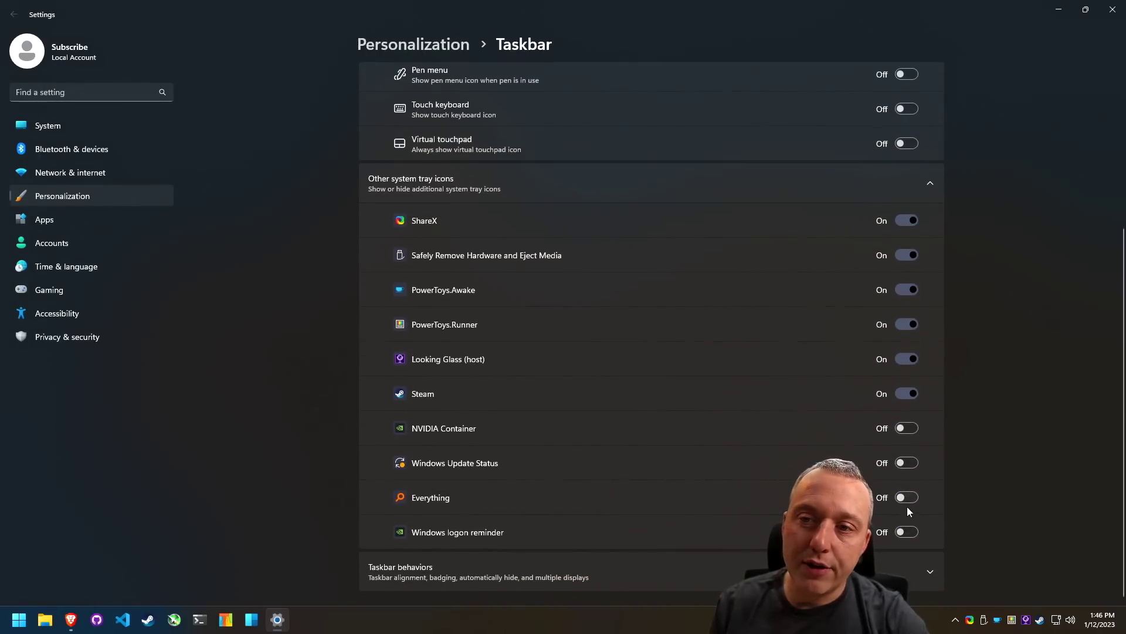
{"action": "left_click", "coordinate": [907, 499]}
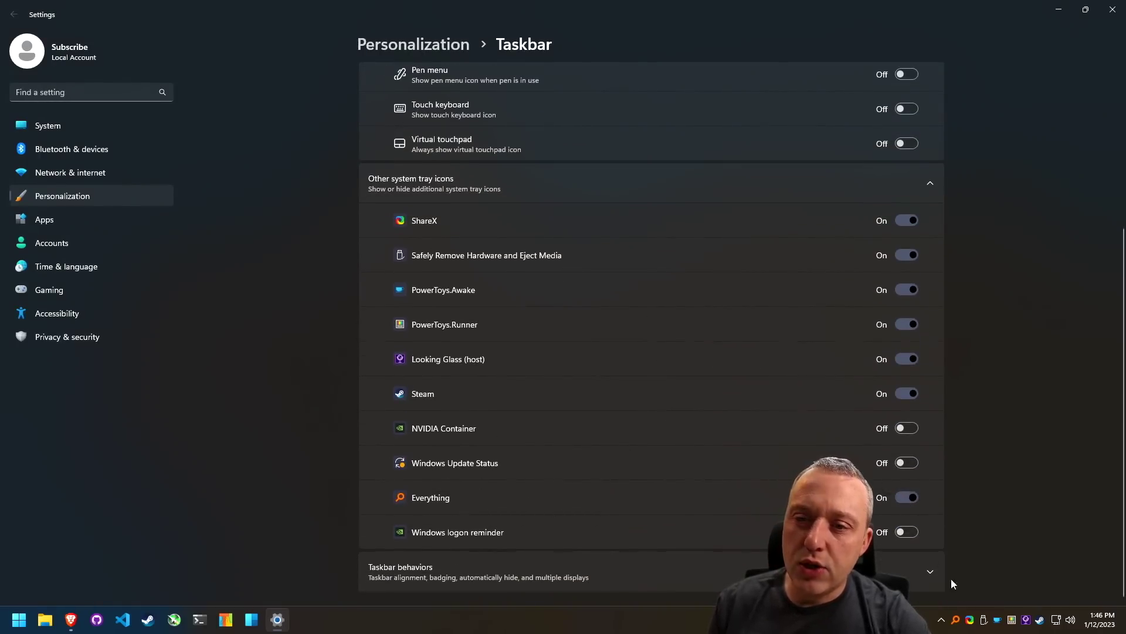
{"action": "right_click", "coordinate": [956, 620]}
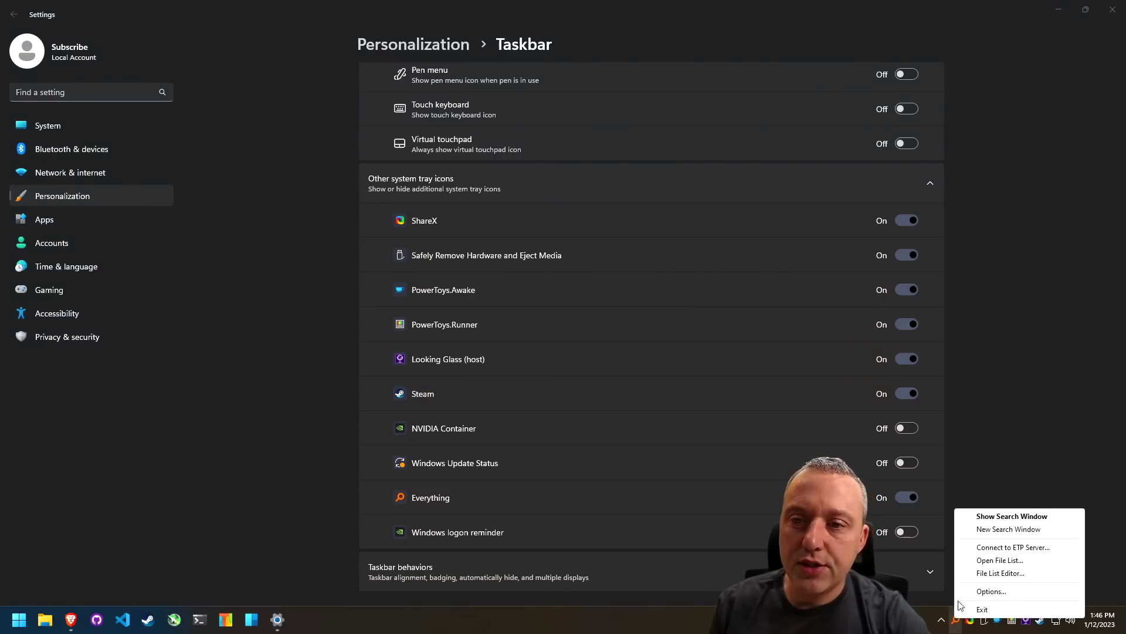
{"action": "left_click", "coordinate": [989, 521]}
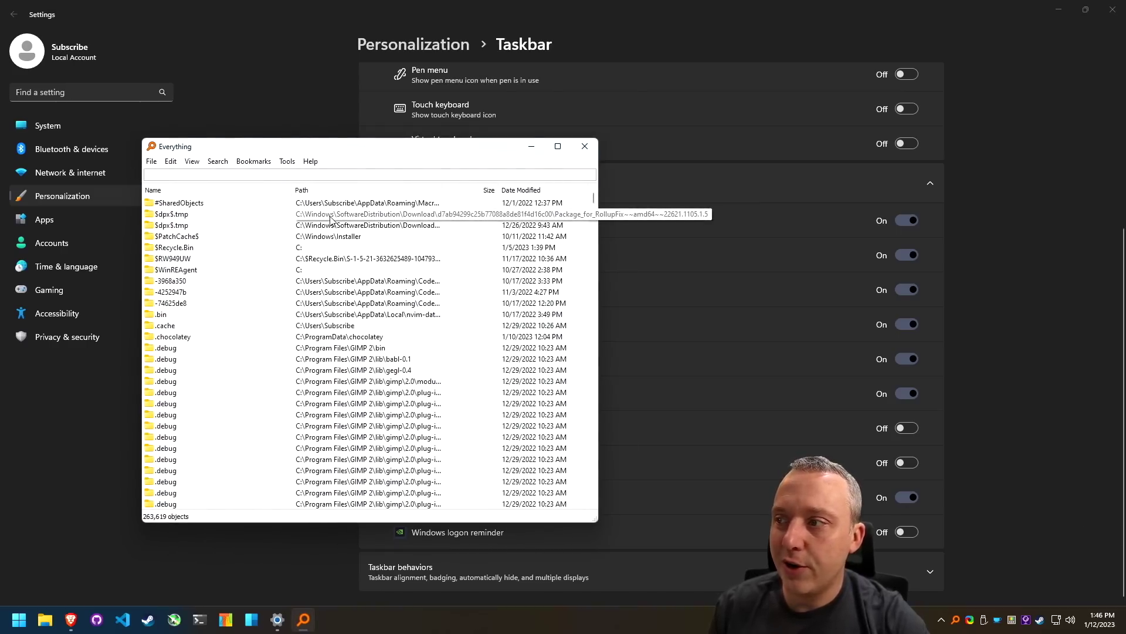
{"action": "left_click", "coordinate": [587, 151]}
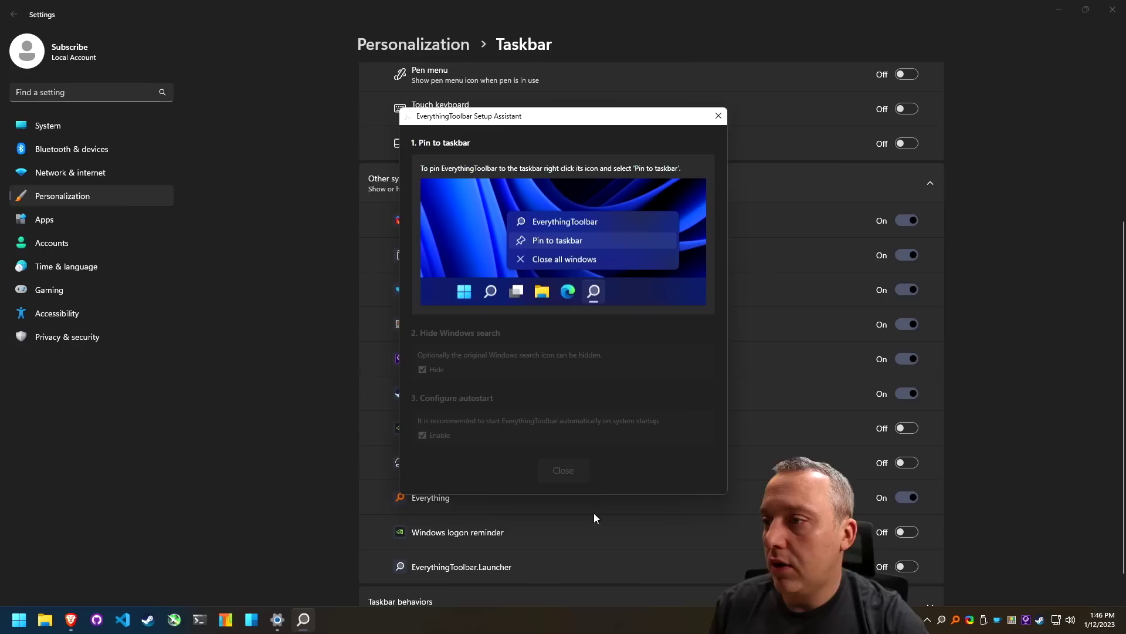
Step: Pin EverythingToolbar to the taskbar, keep Windows search hidden and autostart on, and close the assistant
{"action": "right_click", "coordinate": [303, 619]}
{"action": "left_click", "coordinate": [287, 573]}
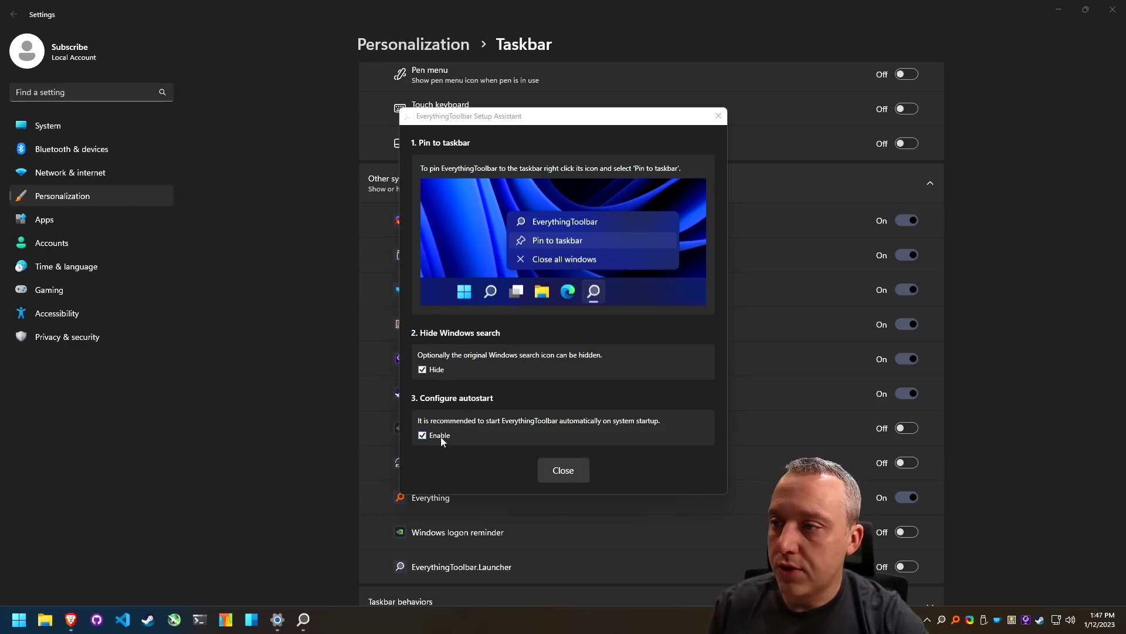
{"action": "left_click", "coordinate": [564, 471]}
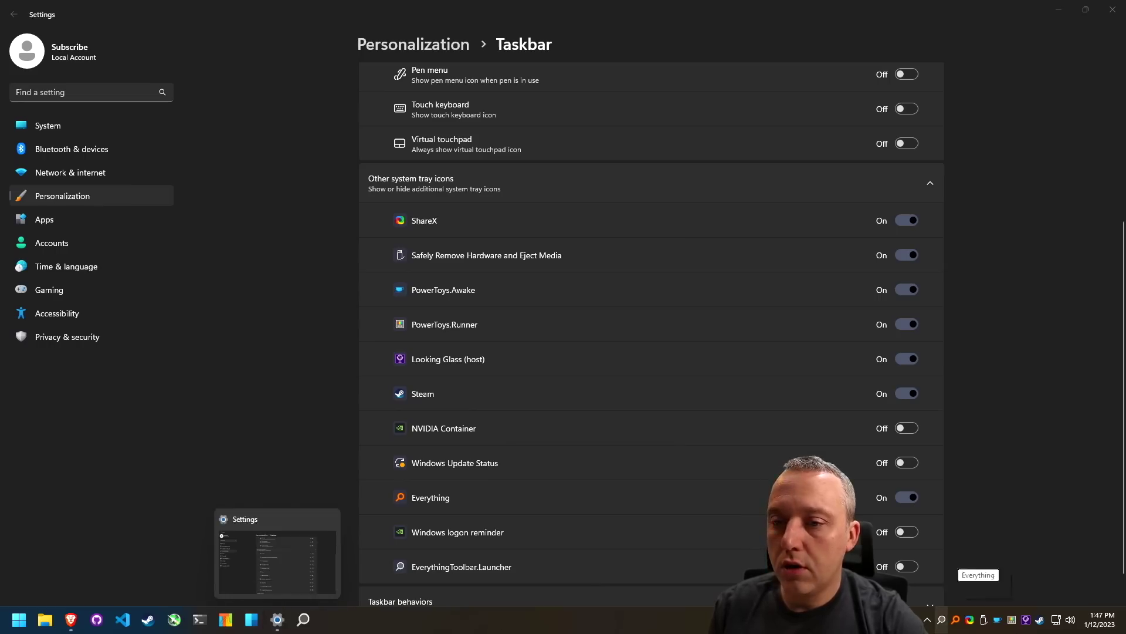
Step: Uncheck Show tray icon on Everything's UI options page, apply, and confirm
{"action": "right_click", "coordinate": [962, 623]}
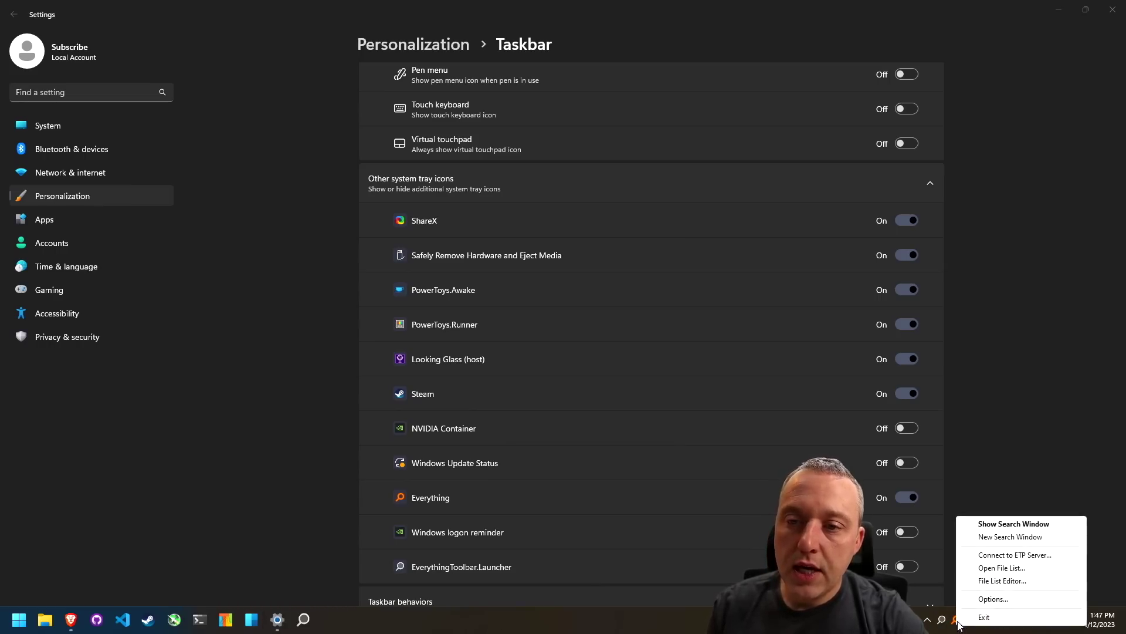
{"action": "left_click", "coordinate": [994, 604]}
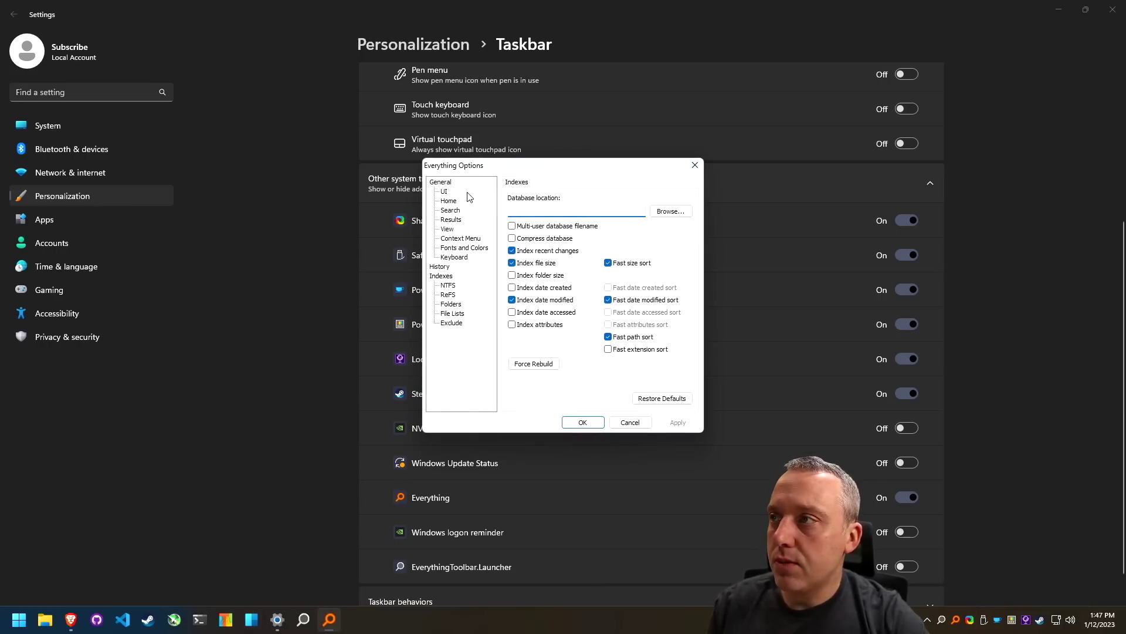
{"action": "left_click", "coordinate": [444, 191]}
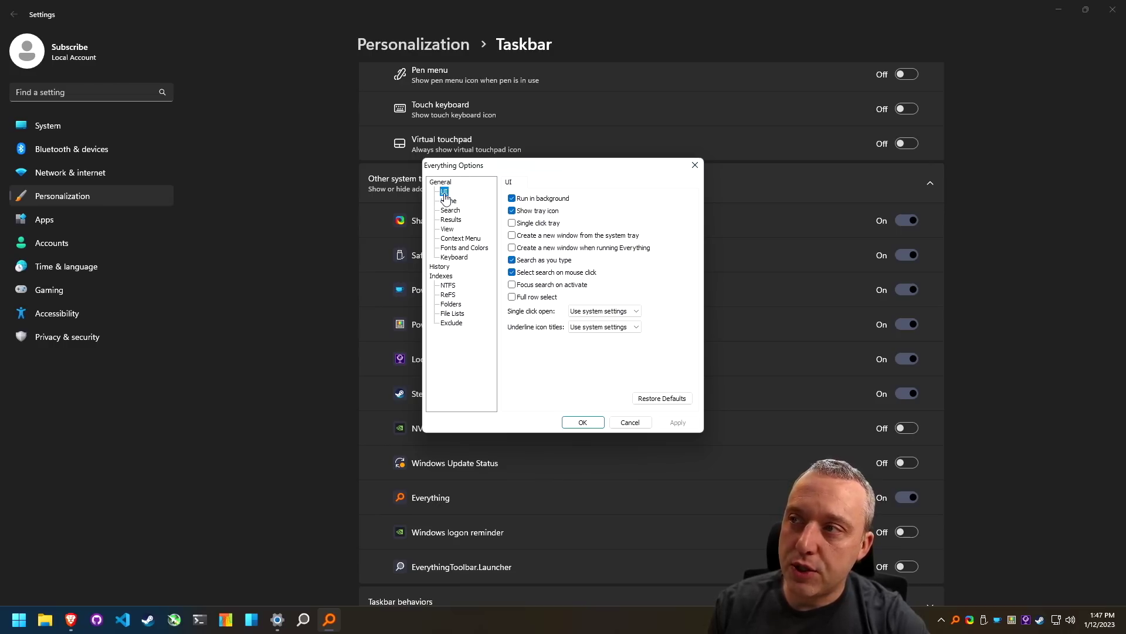
{"action": "left_click", "coordinate": [512, 211]}
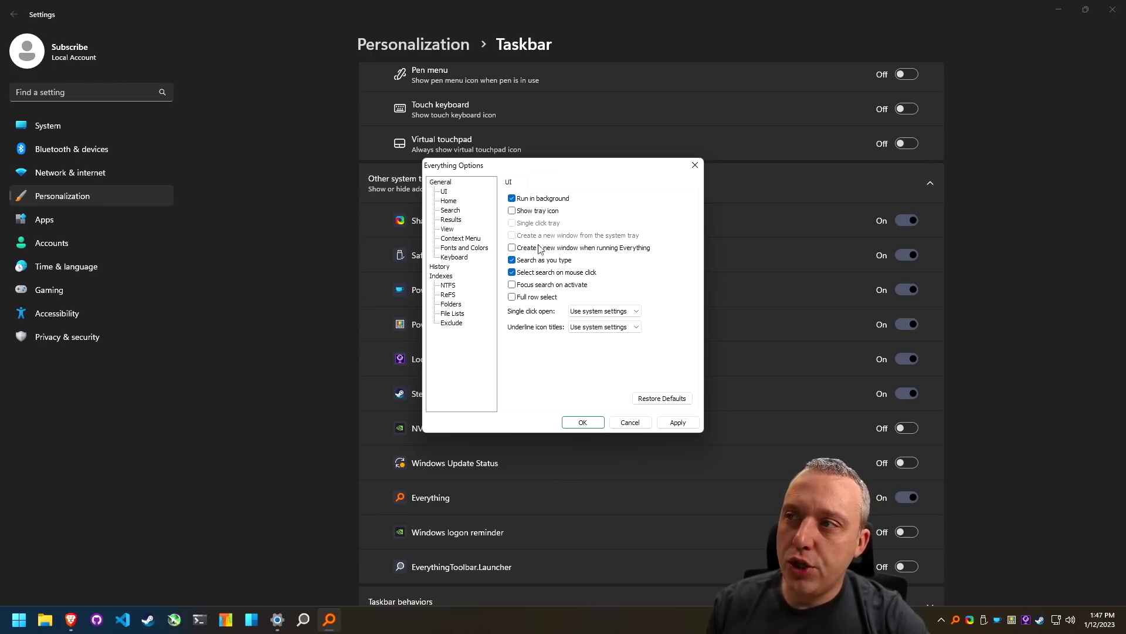
{"action": "left_click", "coordinate": [684, 427]}
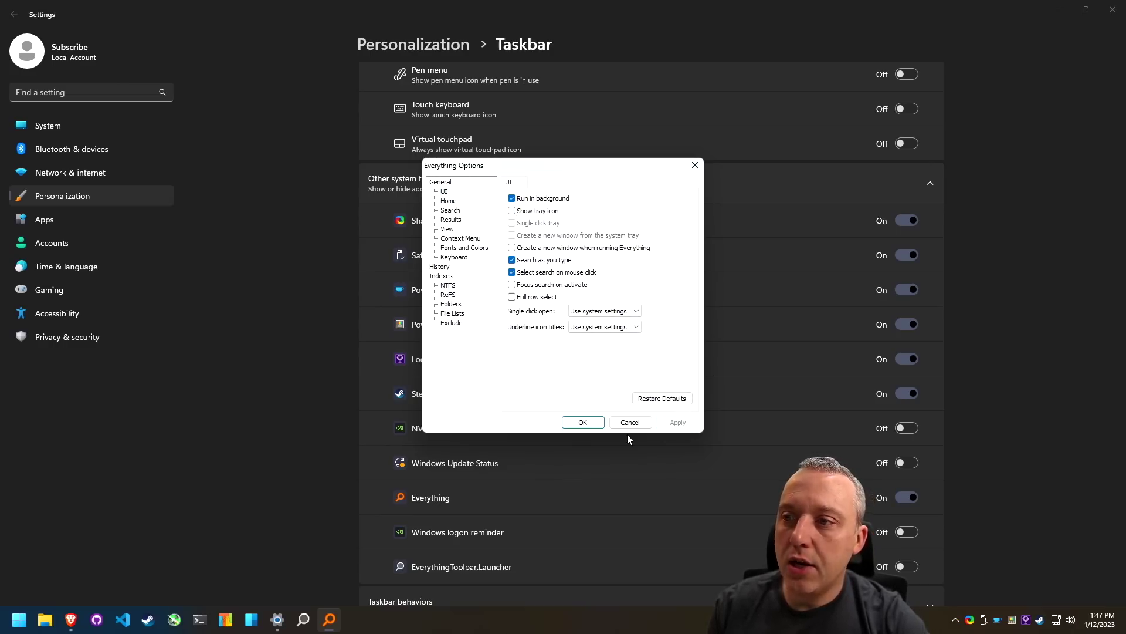
{"action": "left_click", "coordinate": [583, 422]}
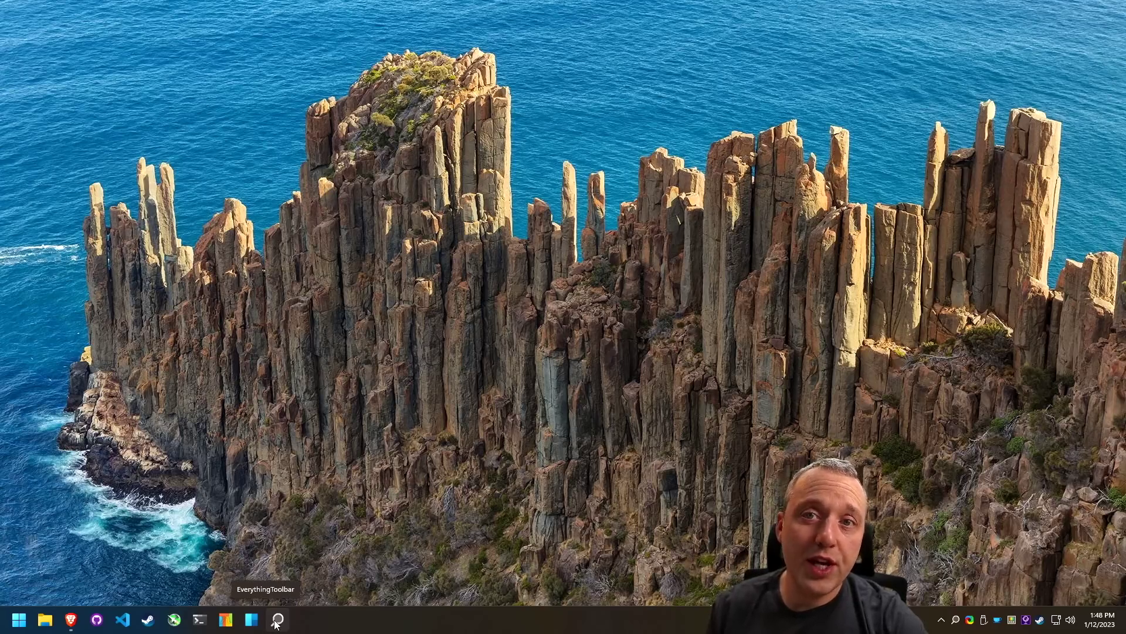
Step: Search files only for gimp*.exe in EverythingToolbar, then dismiss the search panel
{"action": "left_click", "coordinate": [275, 623]}
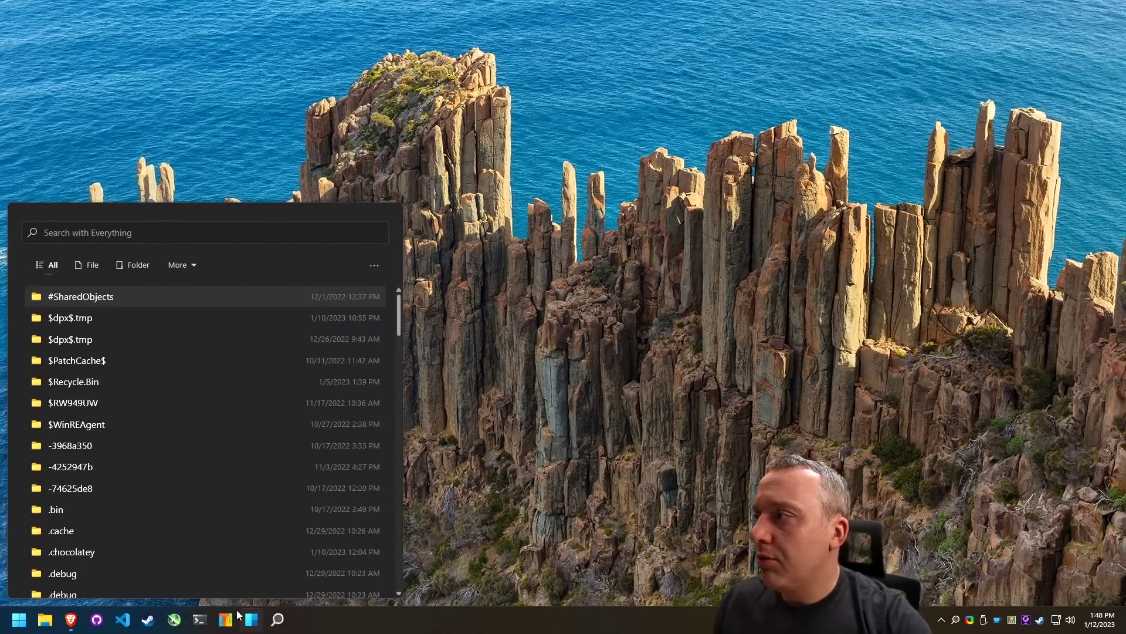
{"action": "left_click", "coordinate": [96, 269]}
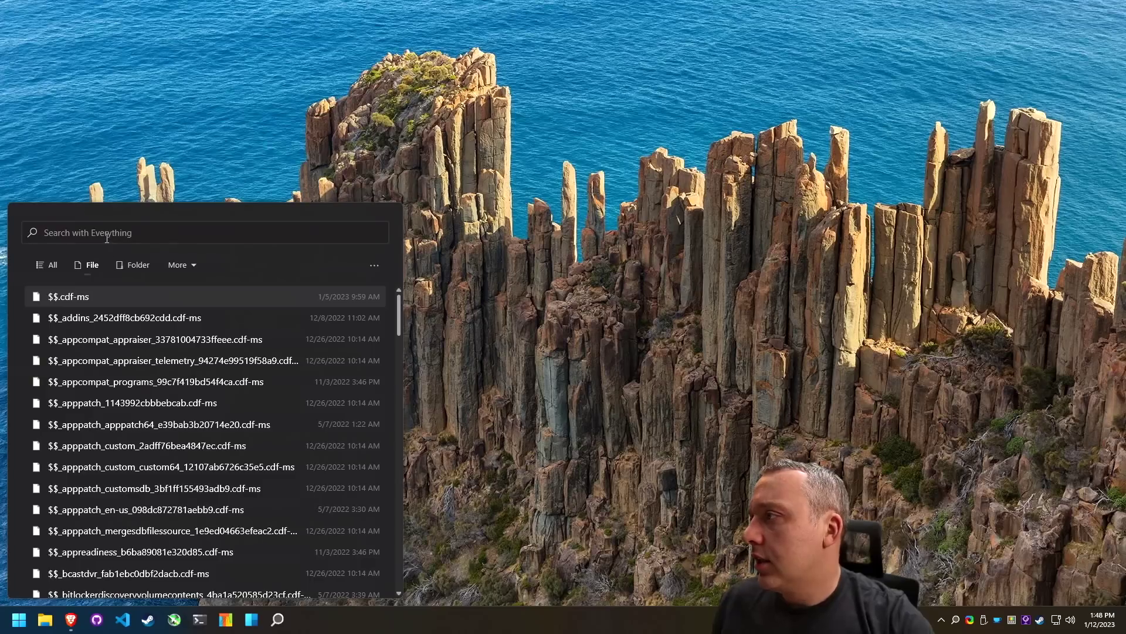
{"action": "type", "text": "gimp"}
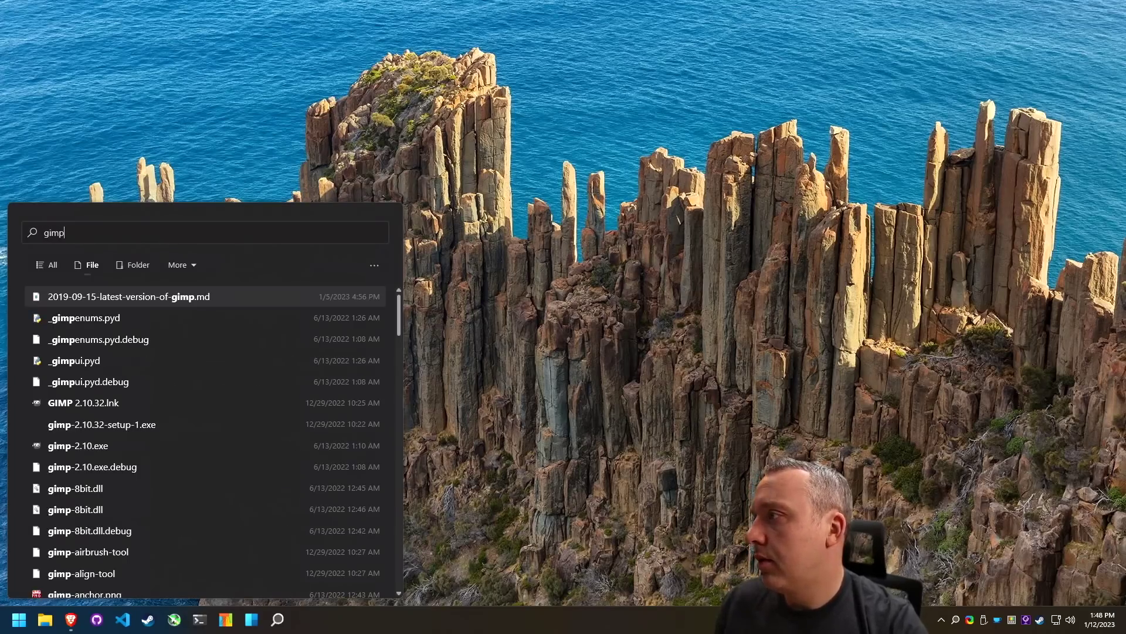
{"action": "type", "text": ".exe"}
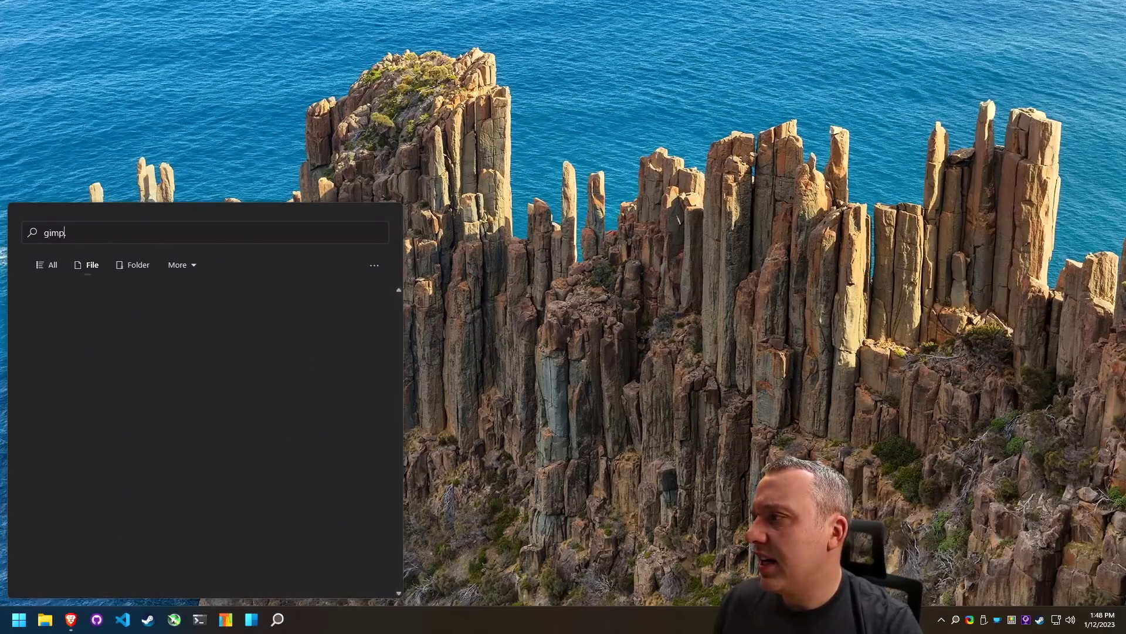
{"action": "key", "text": "BackSpace"}
{"action": "key", "text": "BackSpace"}
{"action": "key", "text": "BackSpace"}
{"action": "key", "text": "BackSpace"}
{"action": "type", "text": "*.exe"}
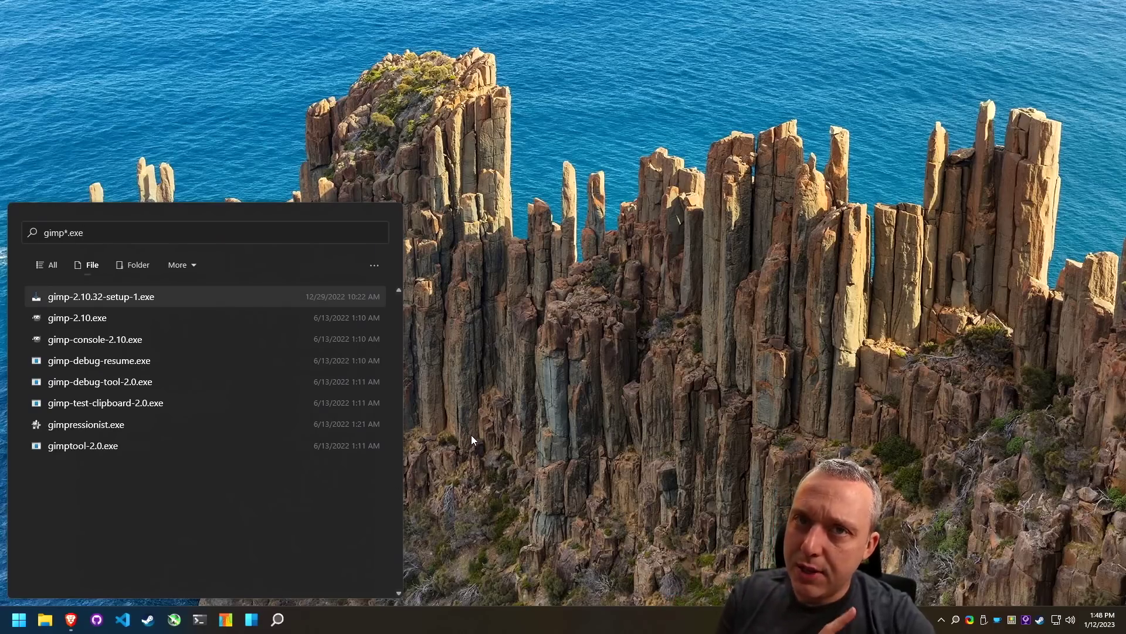
{"action": "key", "text": "Escape"}
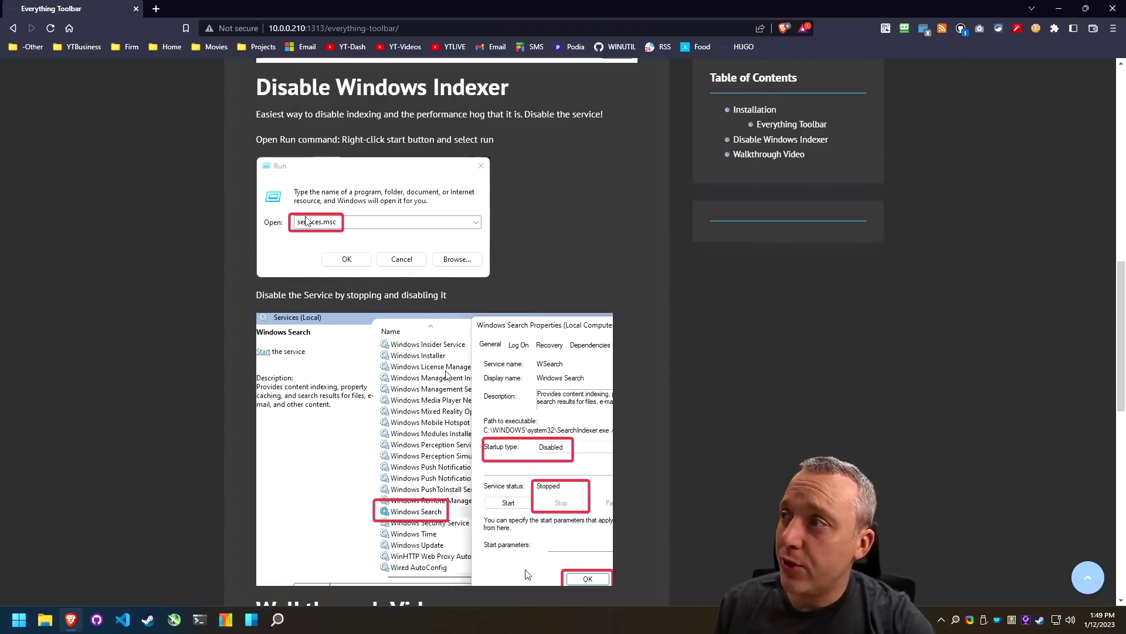
Step: Open the Services console by running 'services' and jump to the W entries
{"action": "scroll", "coordinate": [410, 432], "scroll_direction": "down", "scroll_amount": 1}
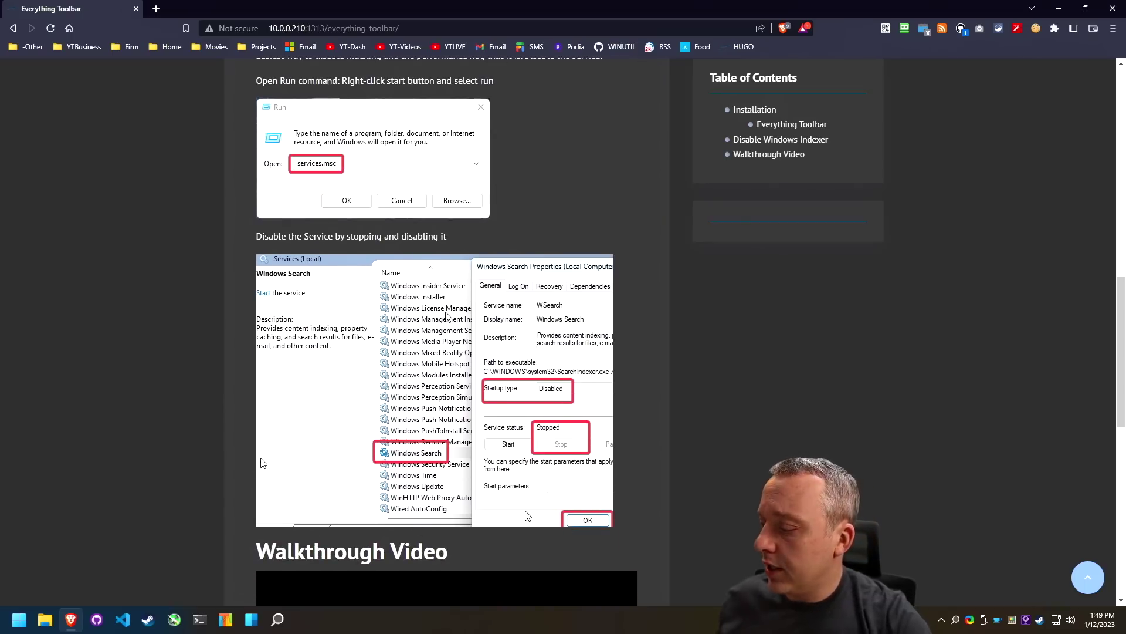
{"action": "key", "text": "super+x"}
{"action": "left_click", "coordinate": [26, 554]}
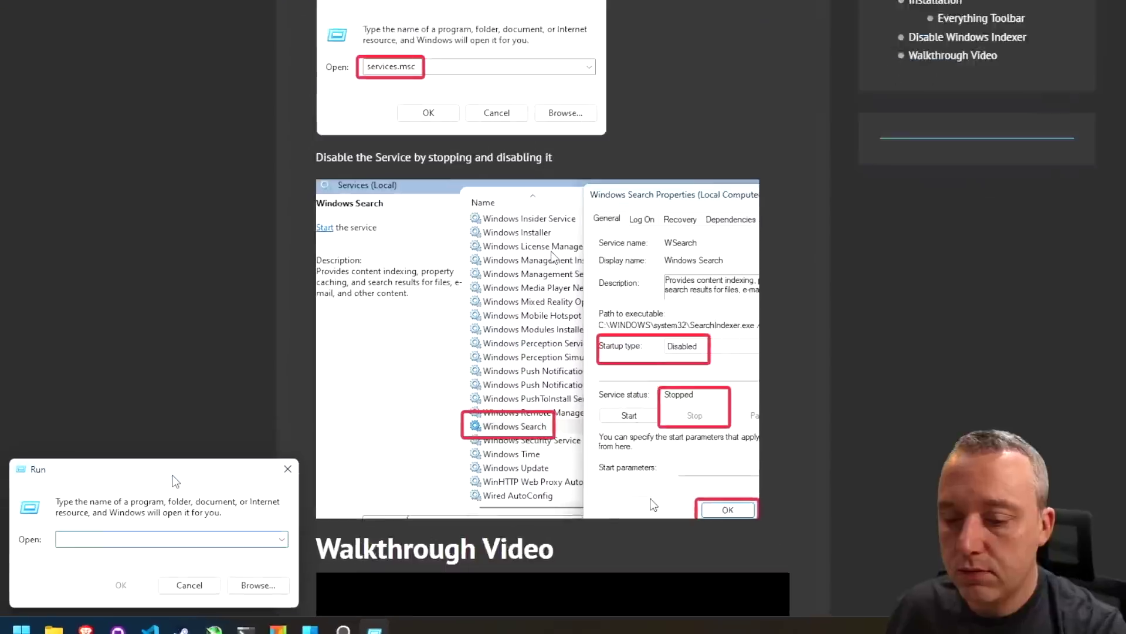
{"action": "type", "text": "services.msc"}
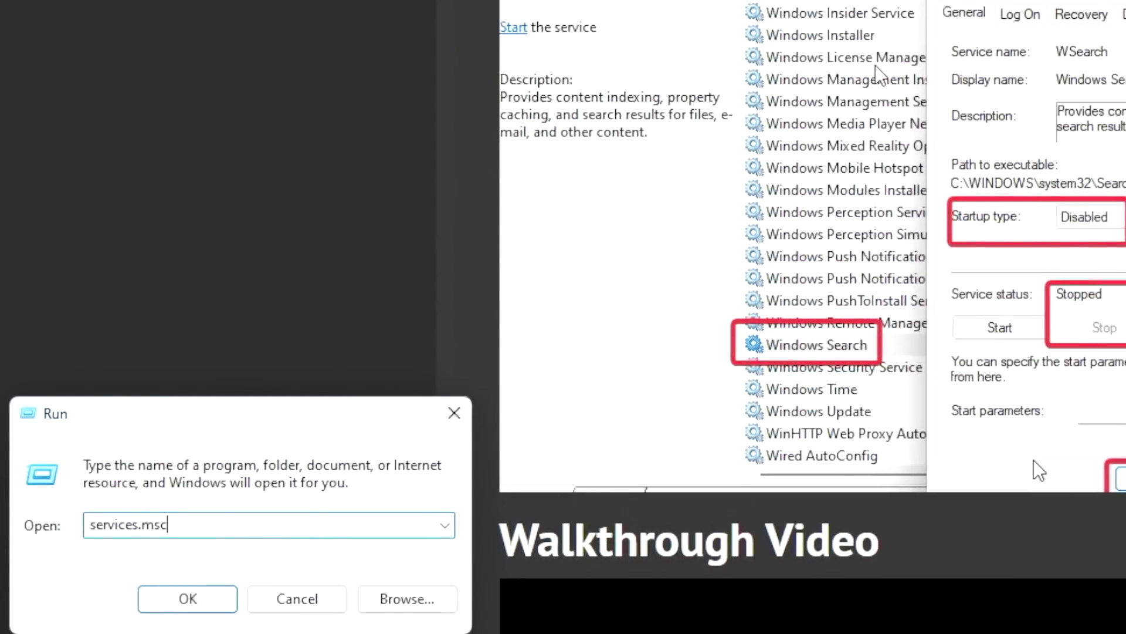
{"action": "key", "text": "Return"}
{"action": "key", "text": "w"}
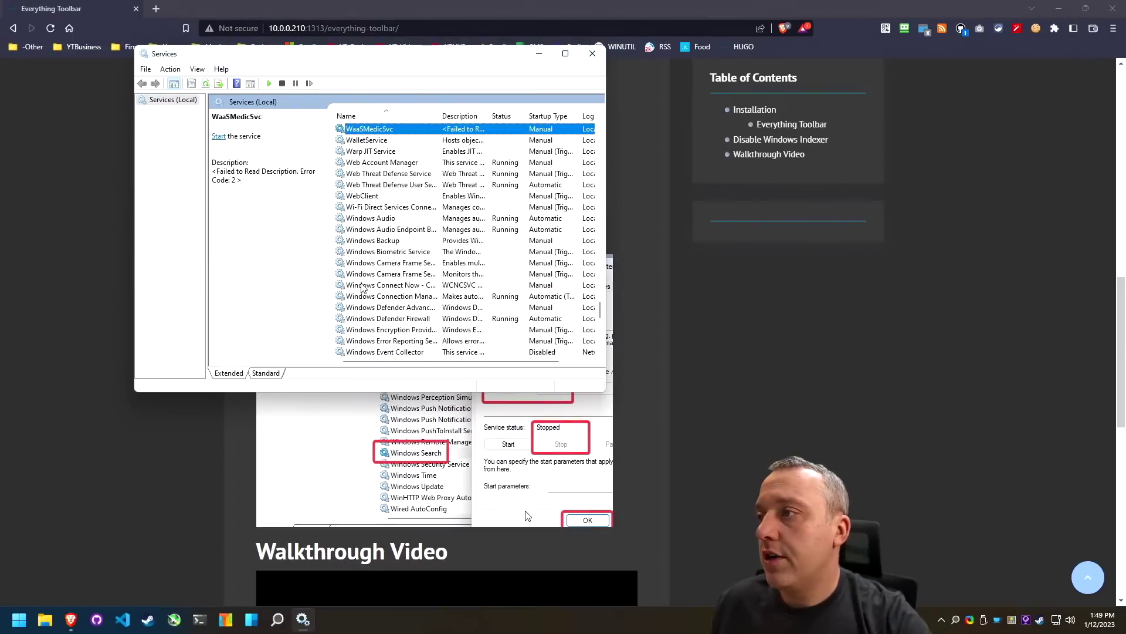
Step: In Windows Search properties, stop the service, set Startup type to Disabled, and apply
{"action": "scroll", "coordinate": [393, 280], "scroll_direction": "down", "scroll_amount": 9}
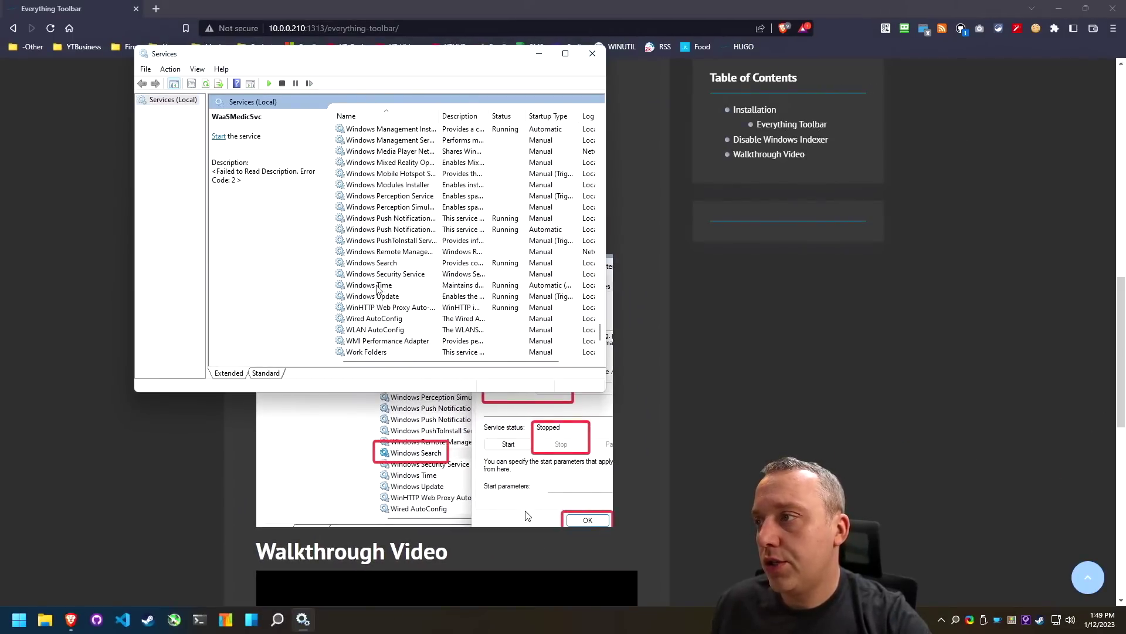
{"action": "double_click", "coordinate": [379, 266]}
{"action": "left_click", "coordinate": [355, 268]}
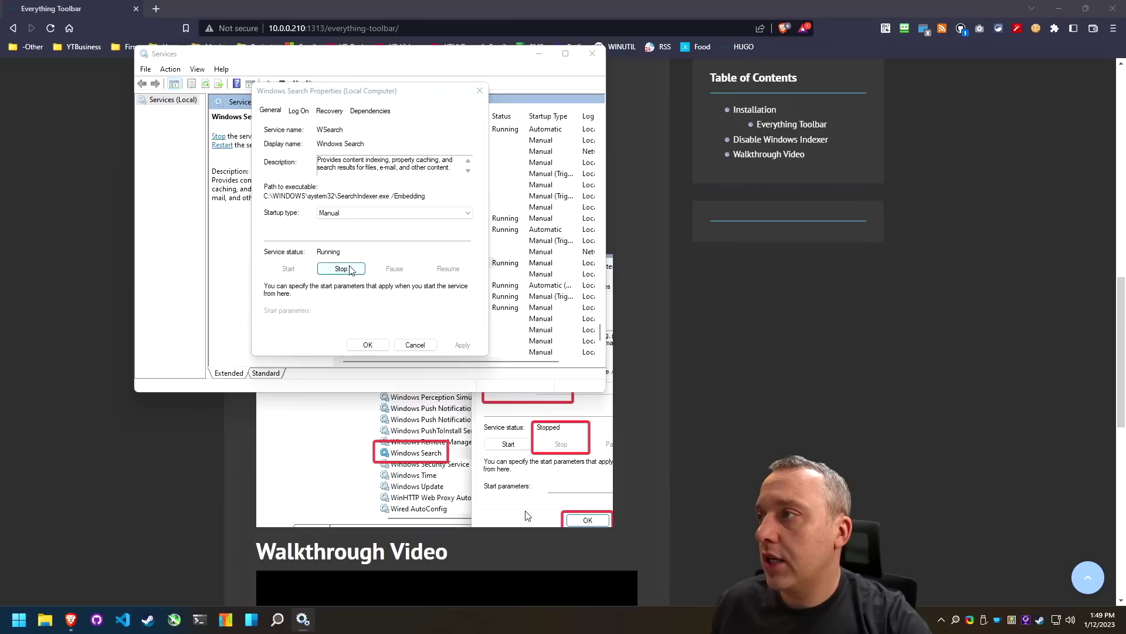
{"action": "left_click", "coordinate": [352, 213]}
{"action": "left_click", "coordinate": [339, 247]}
{"action": "left_click", "coordinate": [462, 345]}
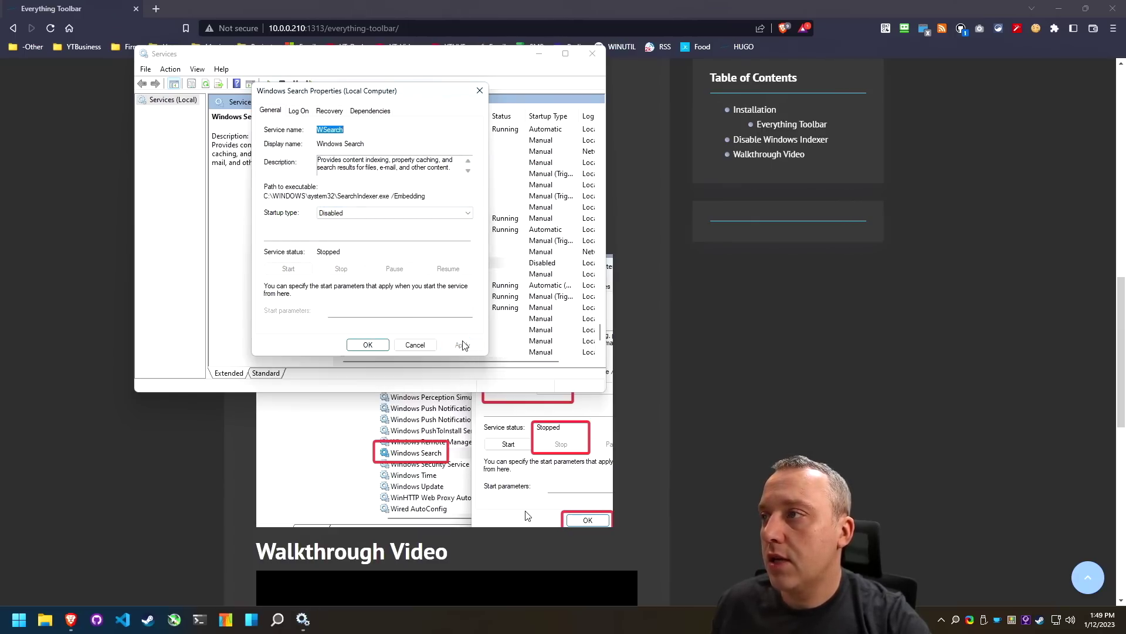
{"action": "left_click", "coordinate": [367, 345]}
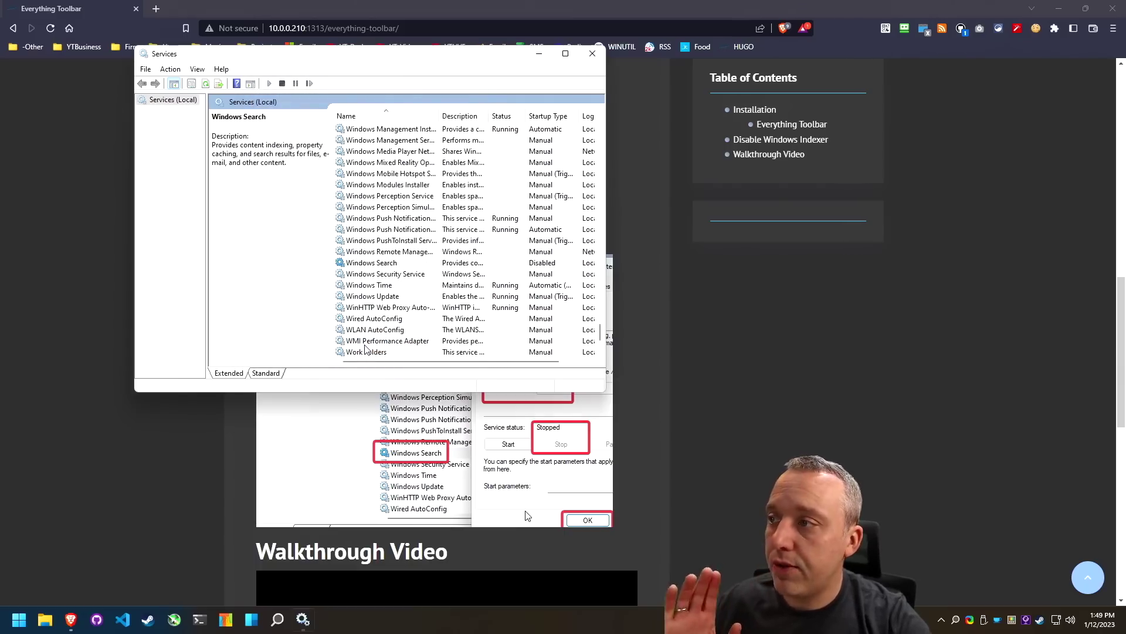
Step: Close Services and review Local Disk (C:) properties, leaving content indexing unticked, then cancel
{"action": "left_click", "coordinate": [592, 54]}
{"action": "left_click", "coordinate": [44, 618]}
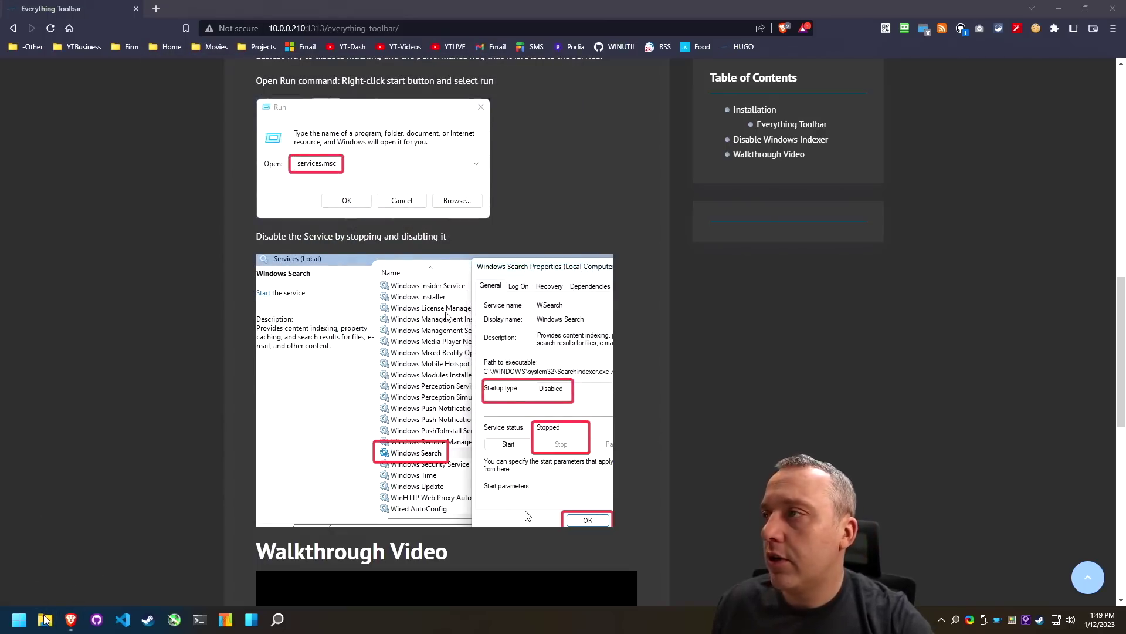
{"action": "right_click", "coordinate": [327, 272]}
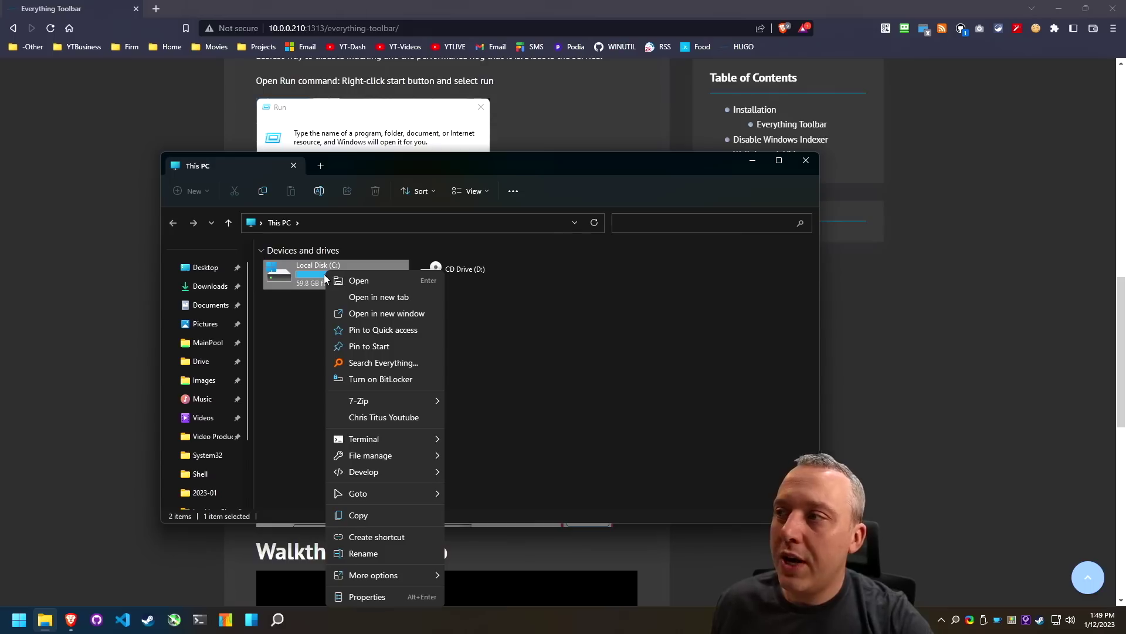
{"action": "left_click", "coordinate": [361, 598]}
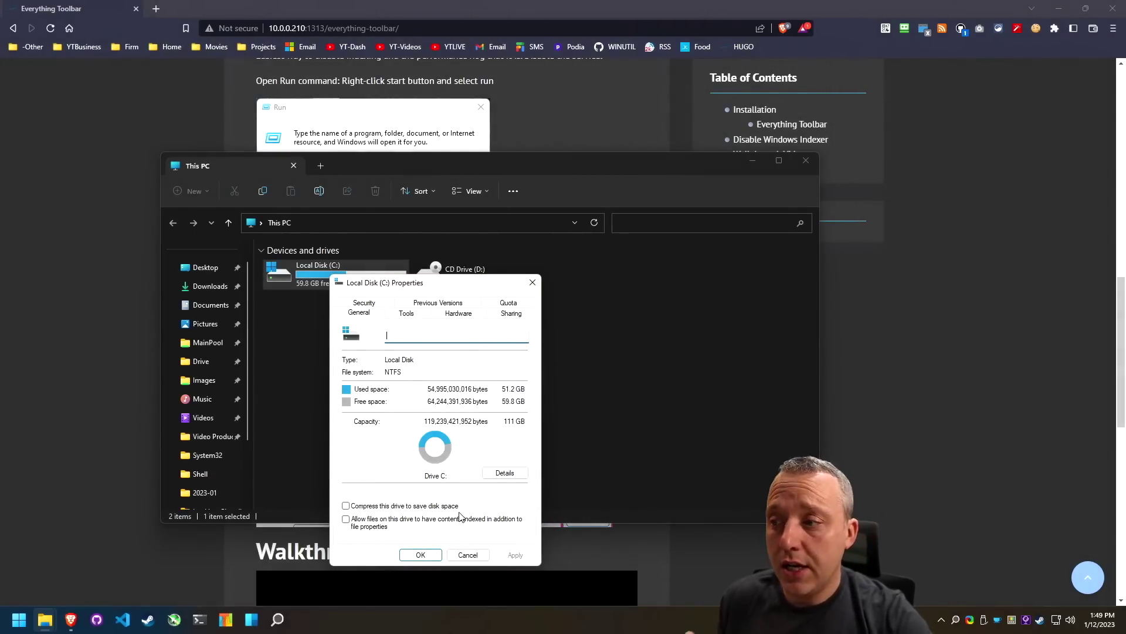
{"action": "left_click", "coordinate": [468, 555]}
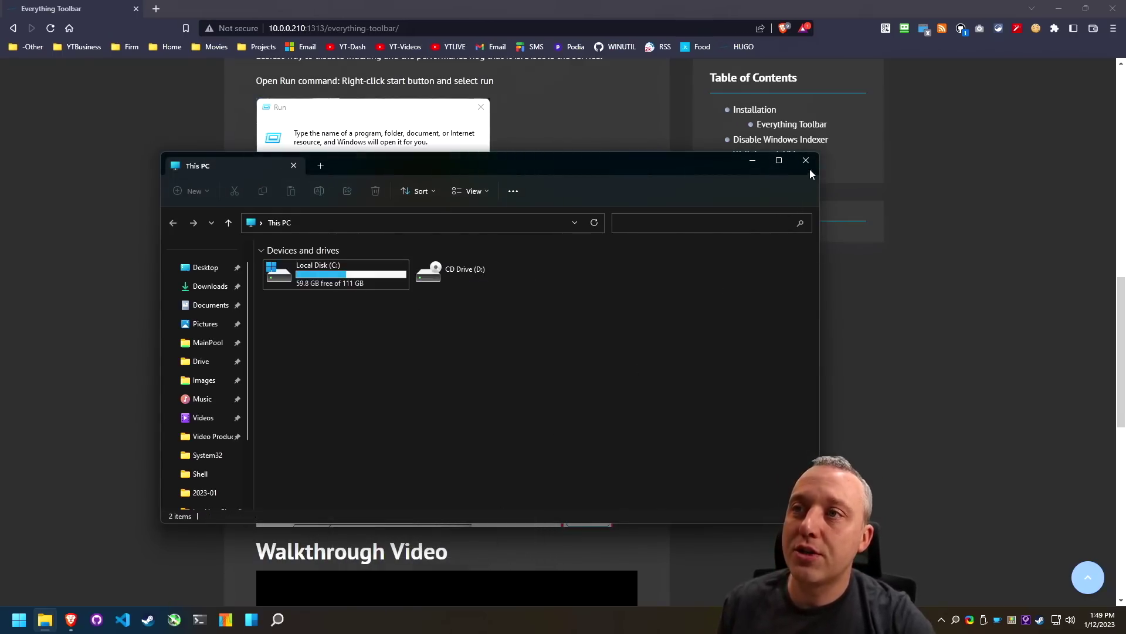
{"action": "left_click", "coordinate": [808, 160]}
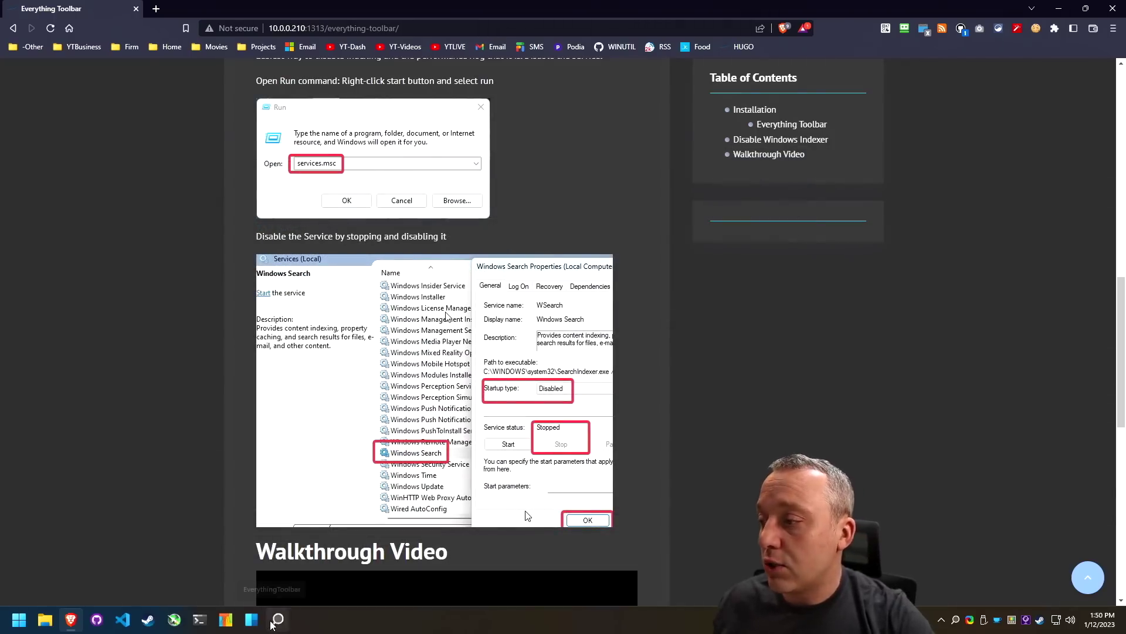
Step: Search the Start menu for 'inde' and open Indexing Options
{"action": "left_click", "coordinate": [18, 620]}
{"action": "type", "text": "wind"}
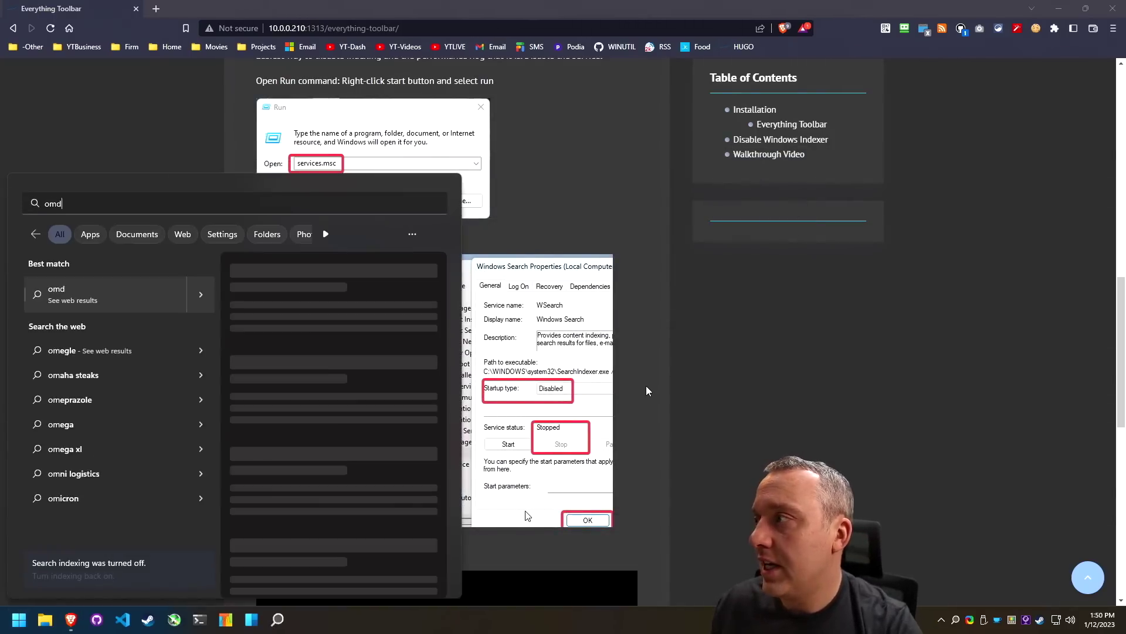
{"action": "key", "text": "BackSpace"}
{"action": "key", "text": "BackSpace"}
{"action": "key", "text": "BackSpace"}
{"action": "key", "text": "BackSpace"}
{"action": "type", "text": "indexi"}
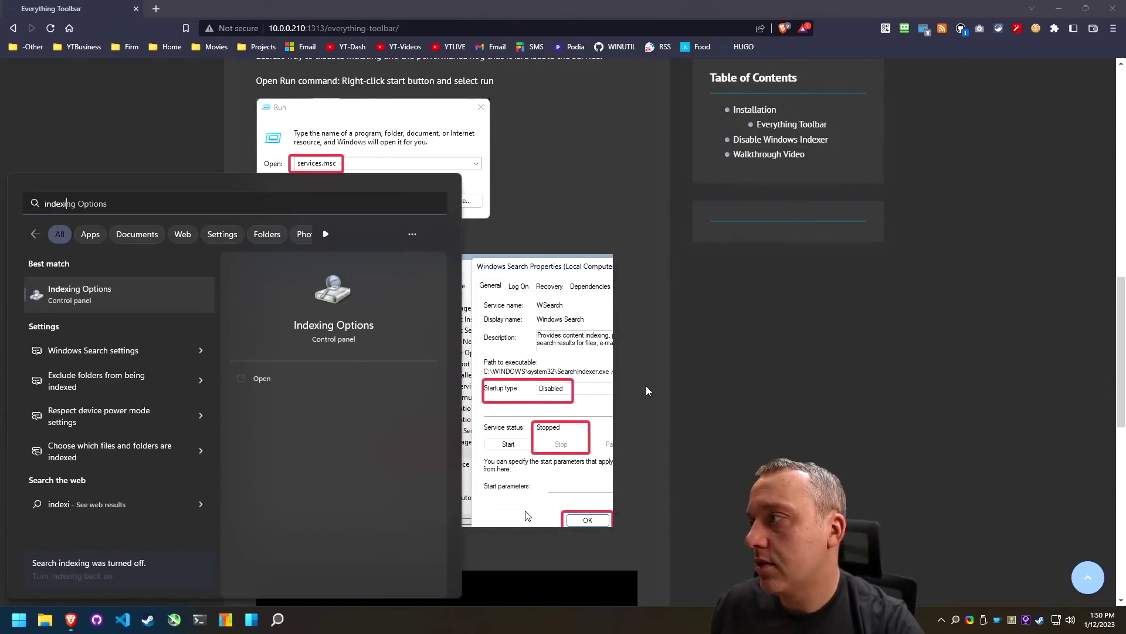
{"action": "key", "text": "Return"}
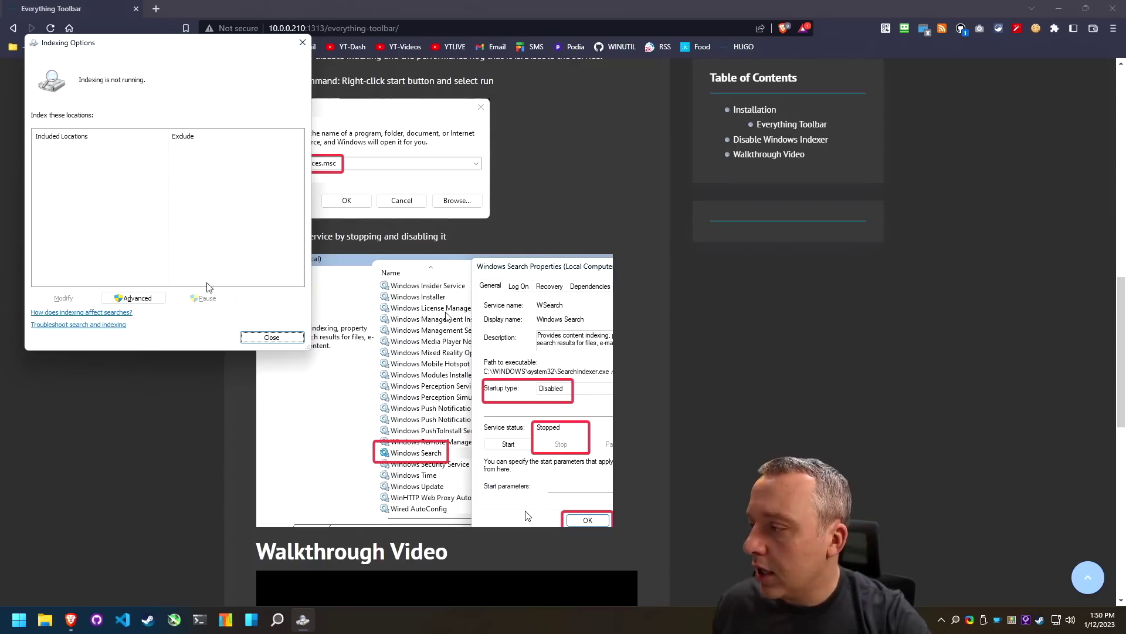
Step: Run services.msc, open Indexing Options from Control Panel, then close Control Panel
{"action": "right_click", "coordinate": [19, 619]}
{"action": "left_click", "coordinate": [42, 560]}
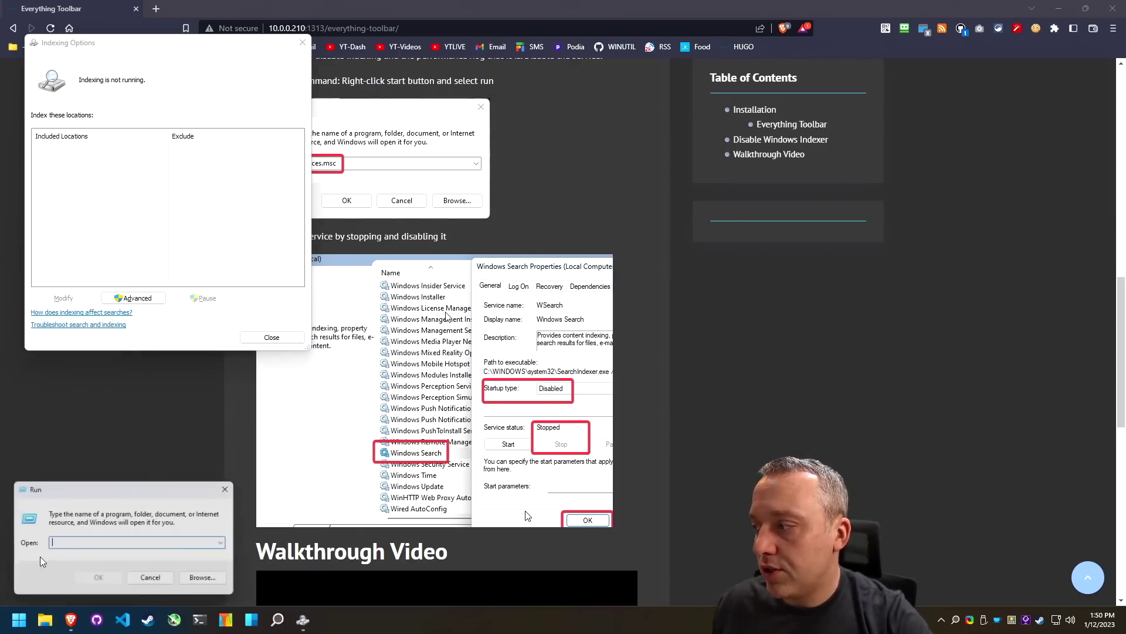
{"action": "type", "text": "services.msc"}
{"action": "key", "text": "Return"}
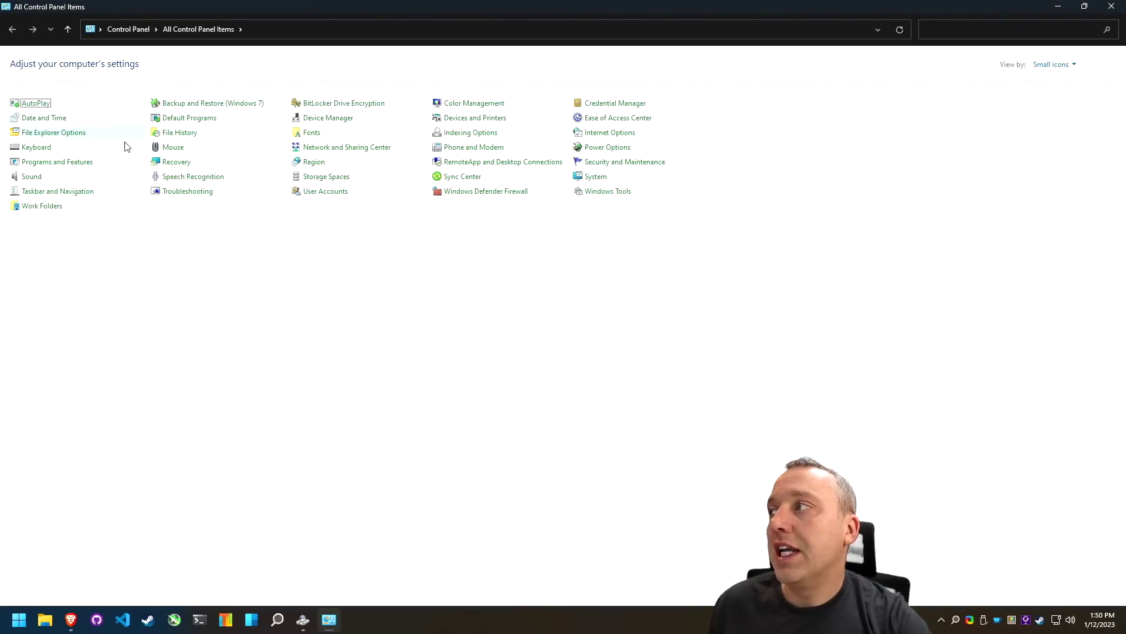
{"action": "left_click", "coordinate": [470, 134]}
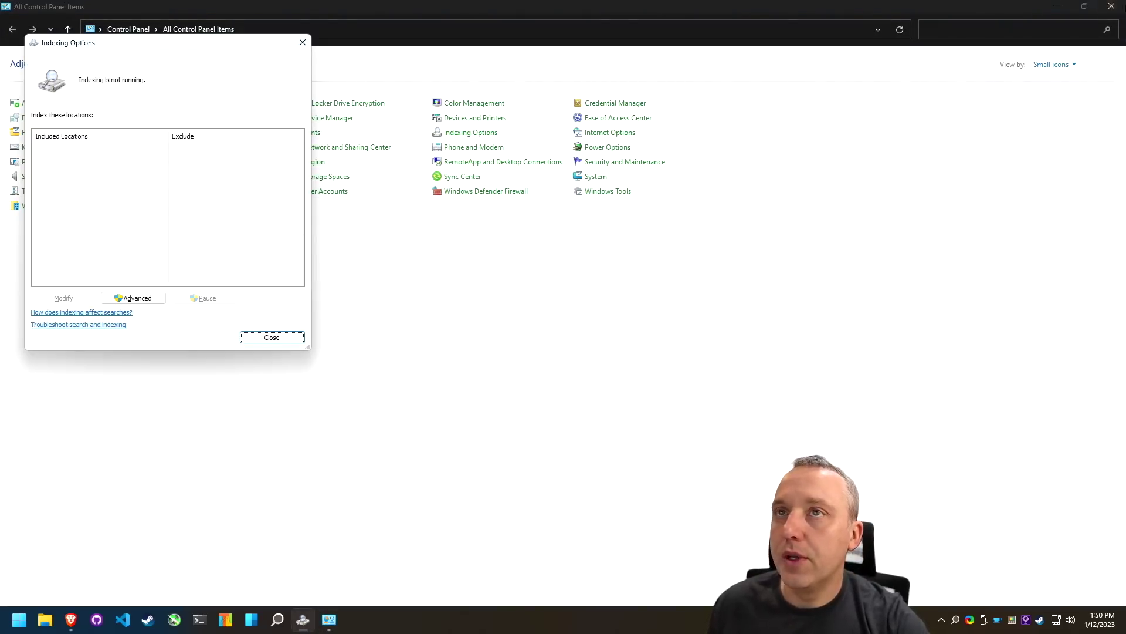
{"action": "left_click", "coordinate": [1112, 6]}
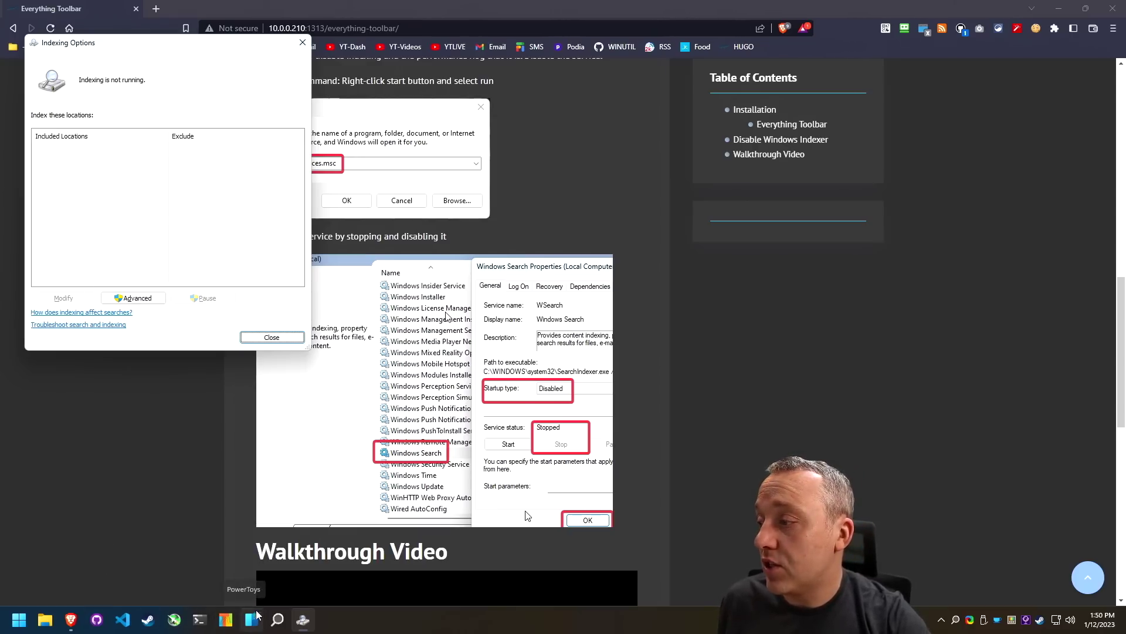
Step: Launch the Services console with services.msc from the Run dialog
{"action": "right_click", "coordinate": [21, 622]}
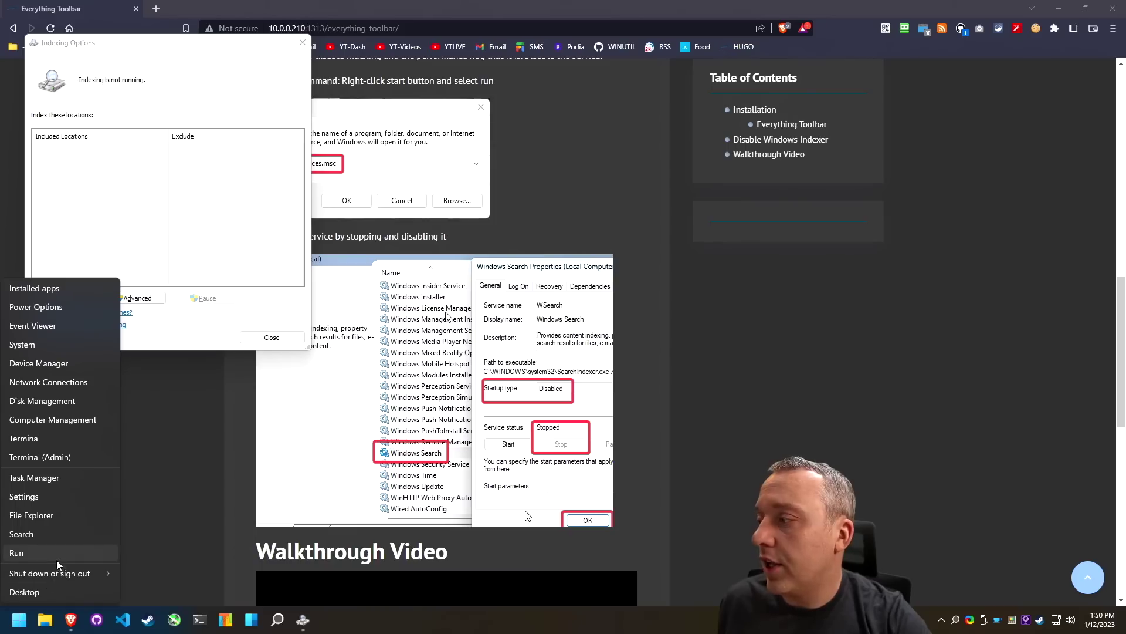
{"action": "left_click", "coordinate": [50, 559]}
{"action": "type", "text": "serv"}
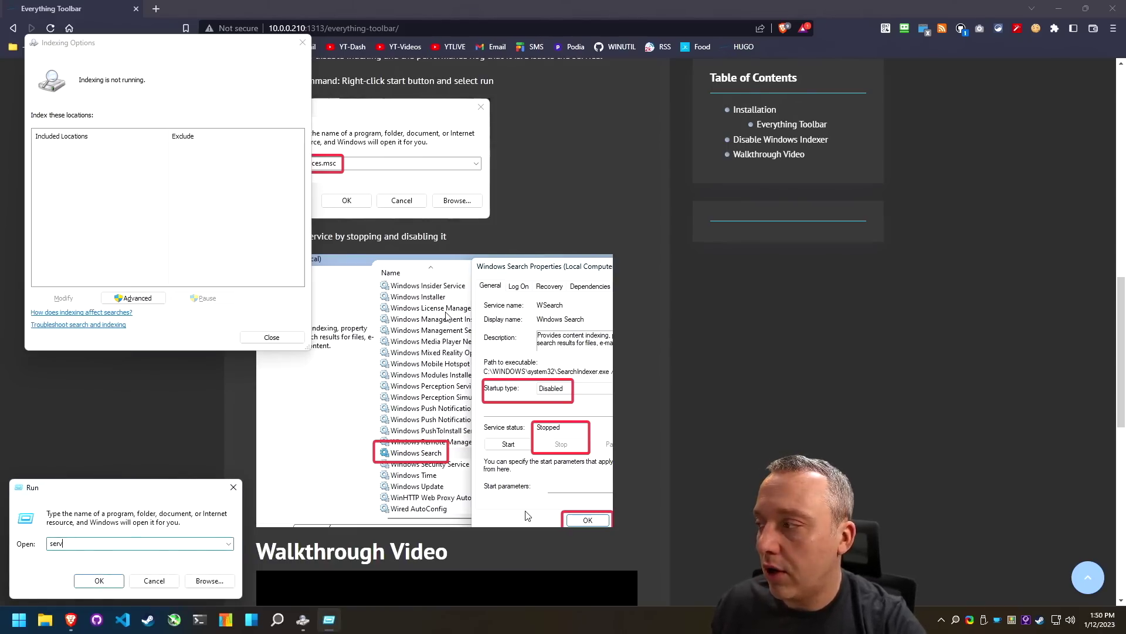
{"action": "type", "text": "ices.msc"}
{"action": "key", "text": "Return"}
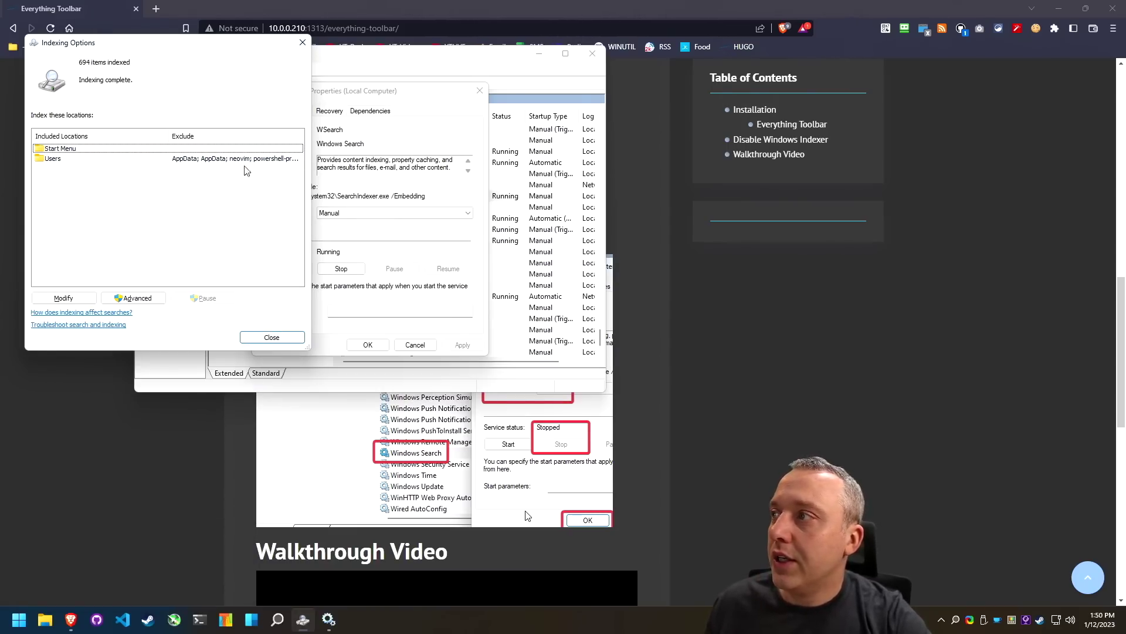
Step: Remove the Users folder on Local Disk (C:) from the indexed locations
{"action": "left_click", "coordinate": [241, 161]}
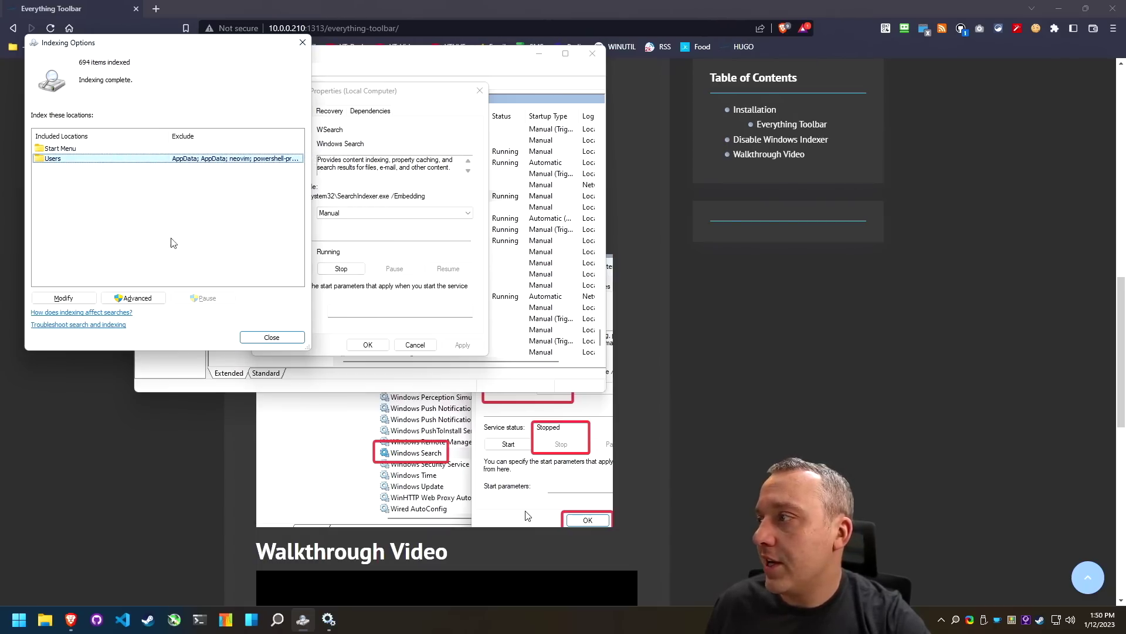
{"action": "left_click", "coordinate": [69, 300]}
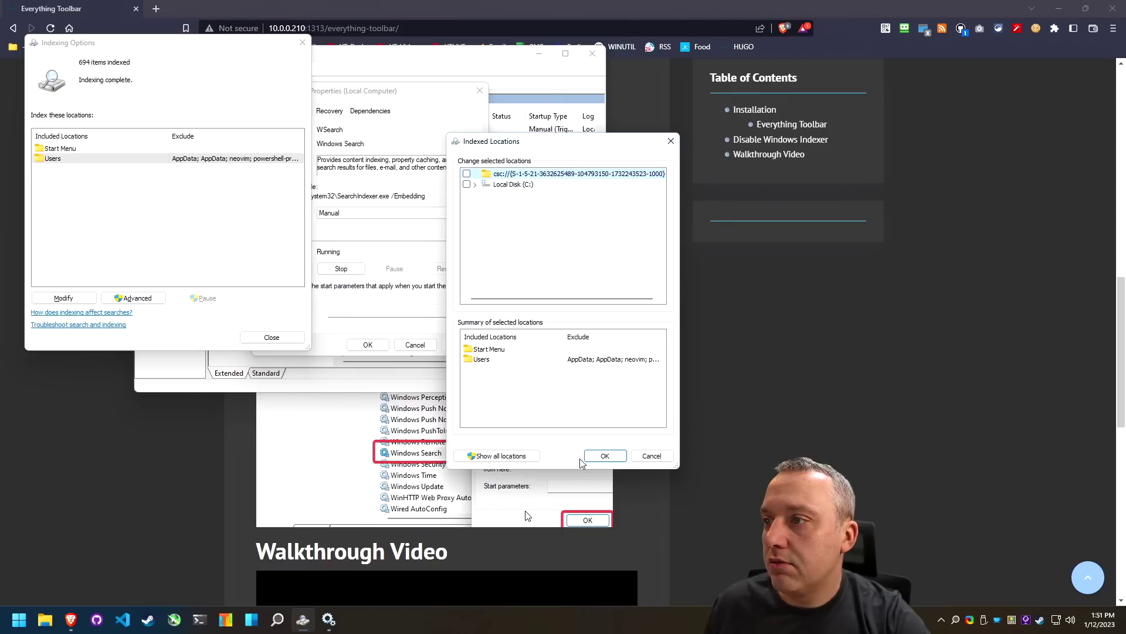
{"action": "left_click", "coordinate": [480, 359]}
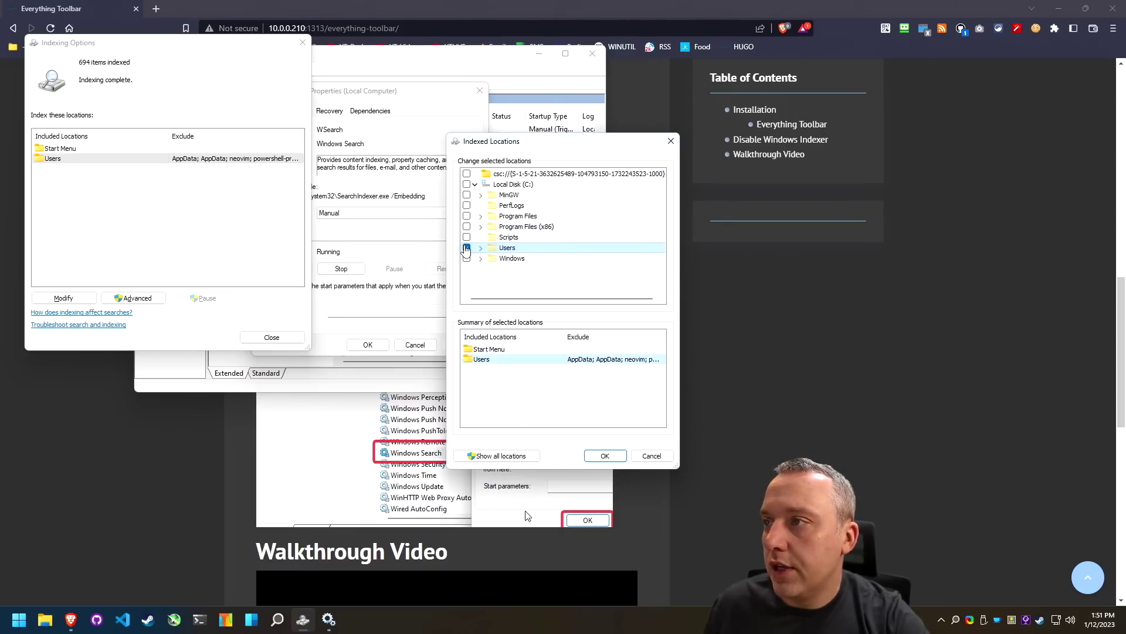
{"action": "left_click", "coordinate": [466, 248]}
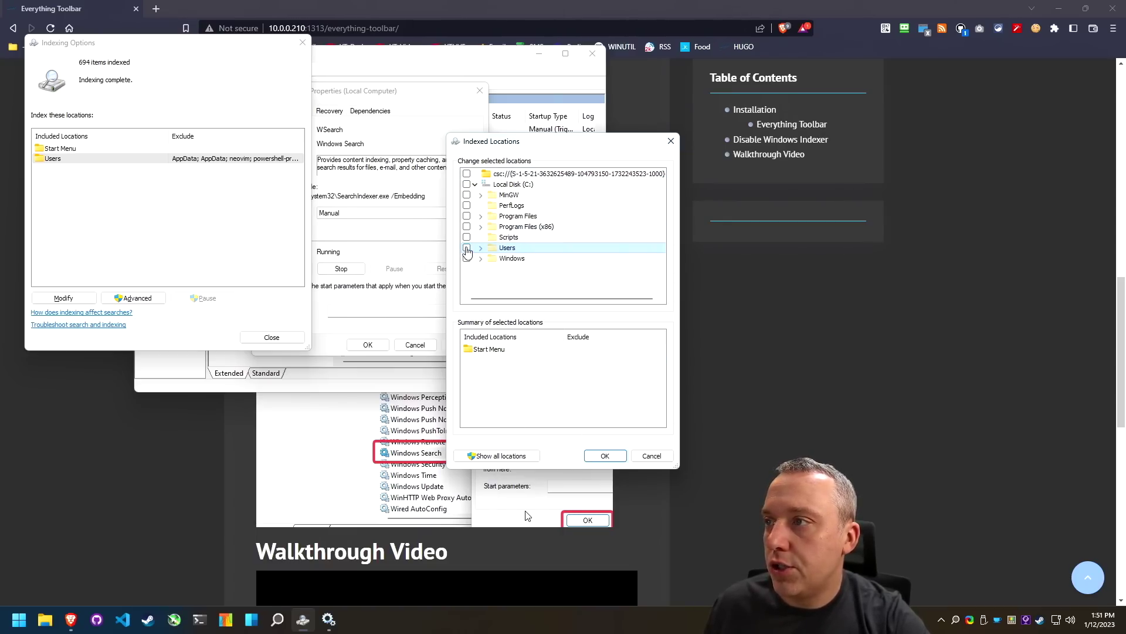
{"action": "left_click", "coordinate": [604, 457]}
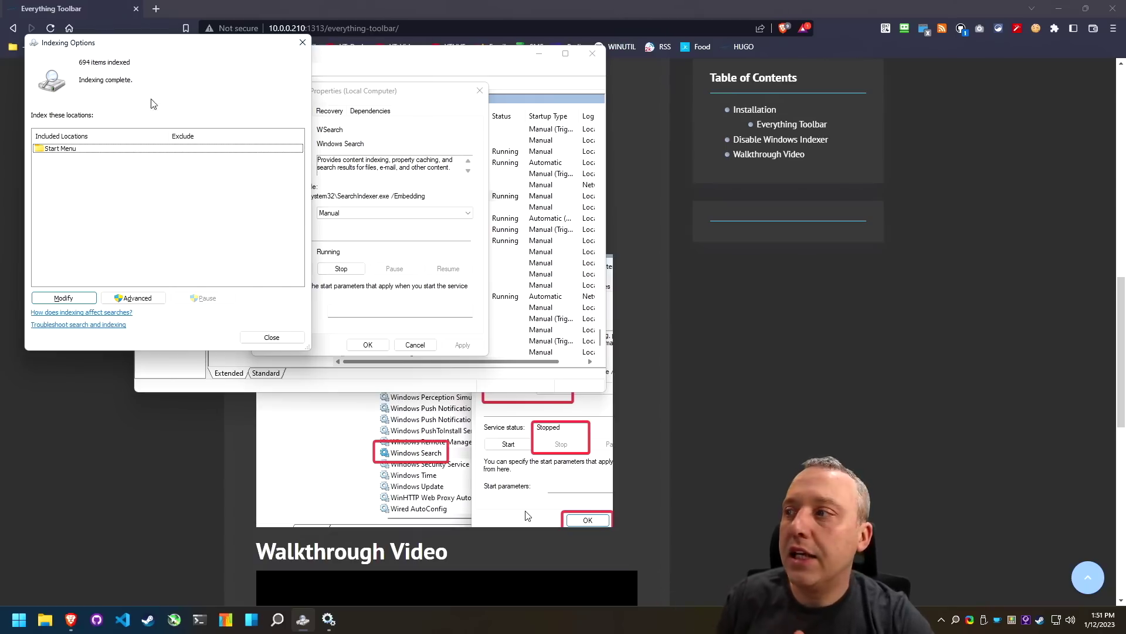
Step: Close Indexing Options and bring the Services window back
{"action": "left_click", "coordinate": [303, 42]}
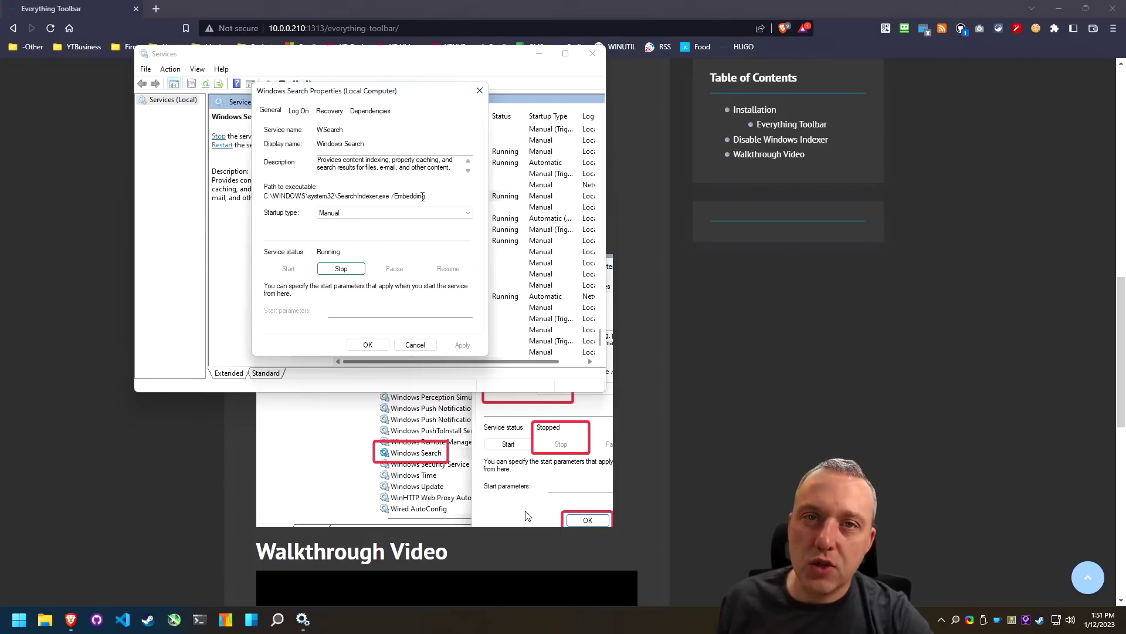
{"action": "left_click", "coordinate": [19, 619]}
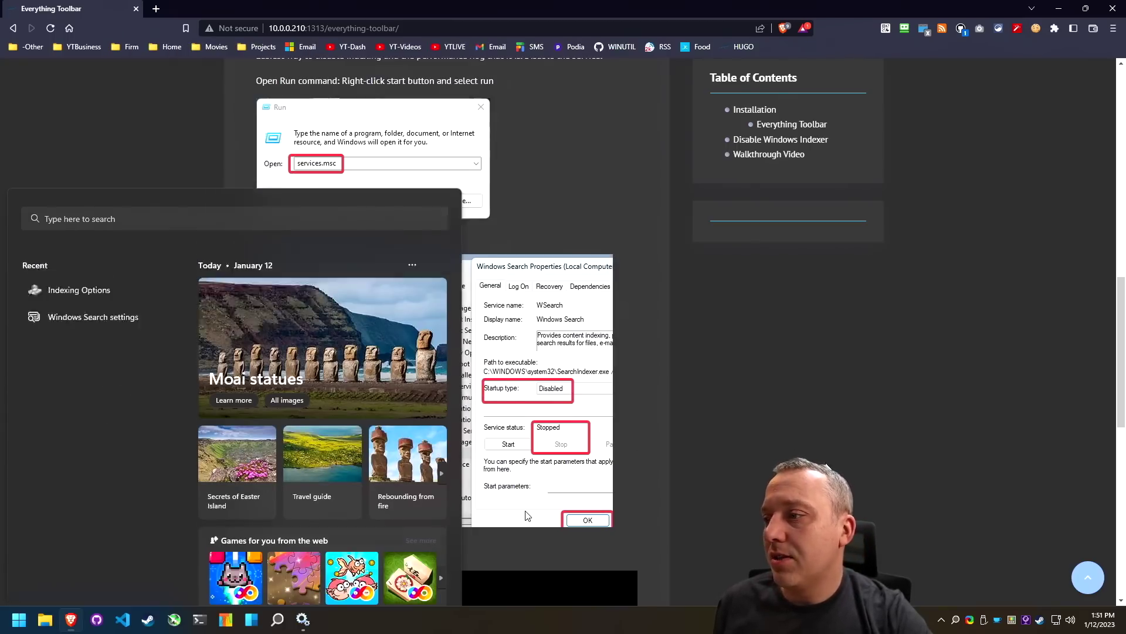
{"action": "left_click", "coordinate": [649, 342]}
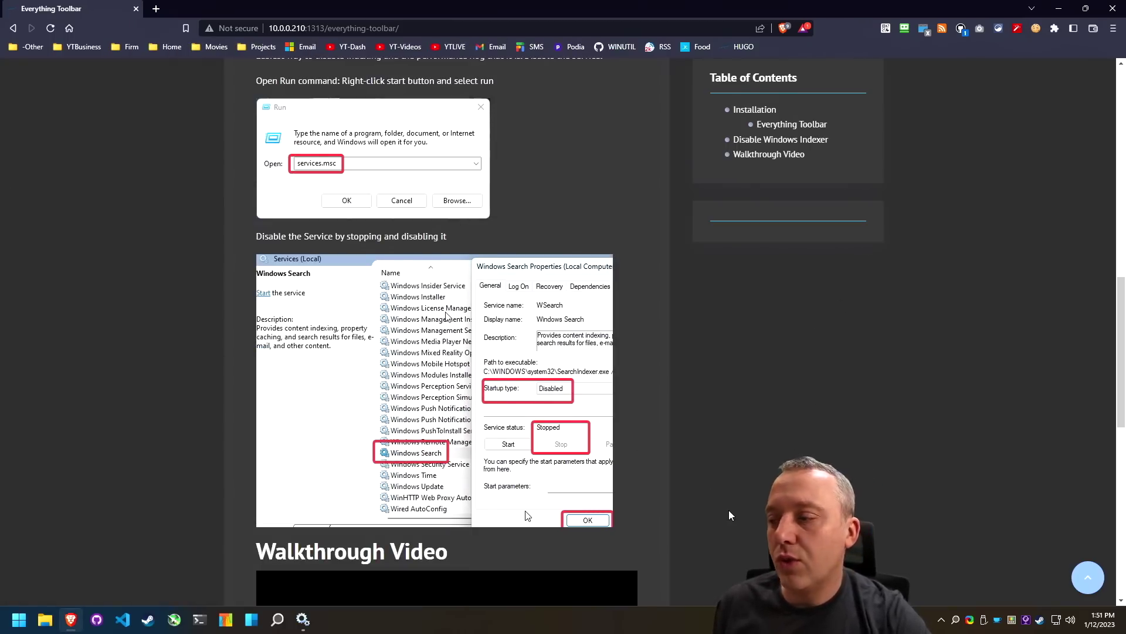
{"action": "left_click", "coordinate": [302, 619]}
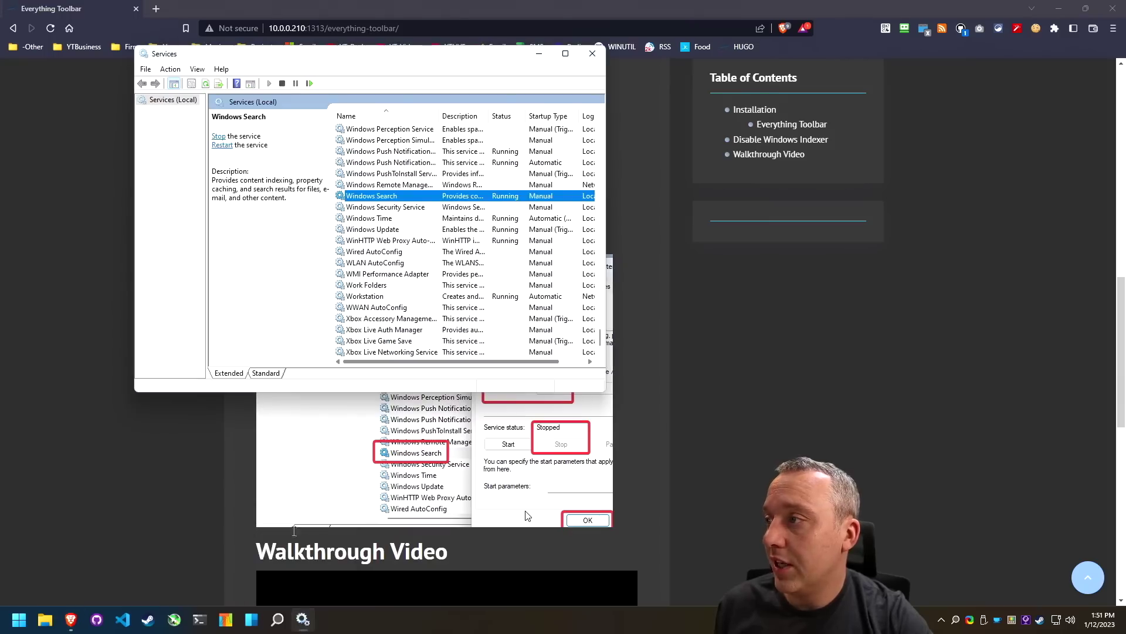
Step: Stop the Windows Search service and set its startup type to Disabled
{"action": "double_click", "coordinate": [413, 197]}
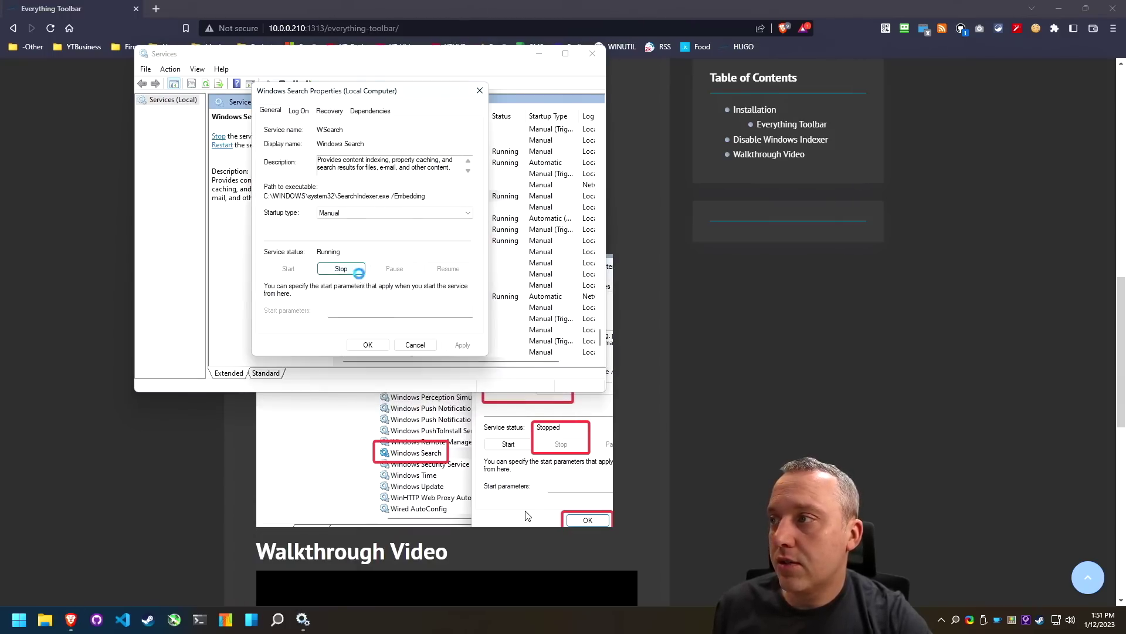
{"action": "left_click", "coordinate": [356, 269]}
{"action": "left_click", "coordinate": [369, 215]}
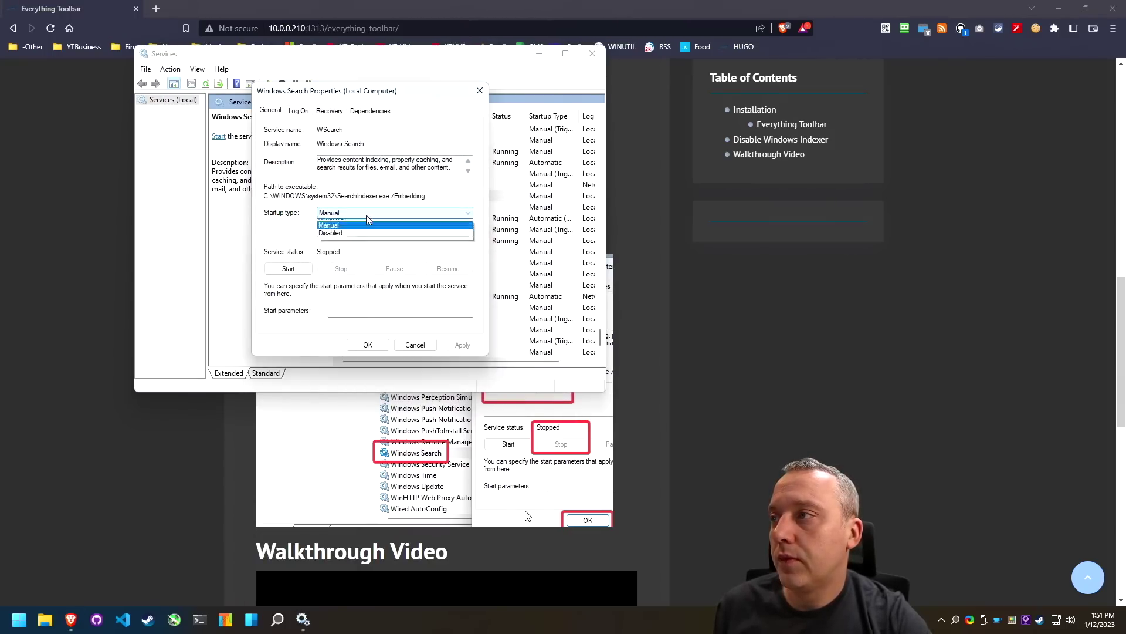
{"action": "left_click", "coordinate": [343, 242]}
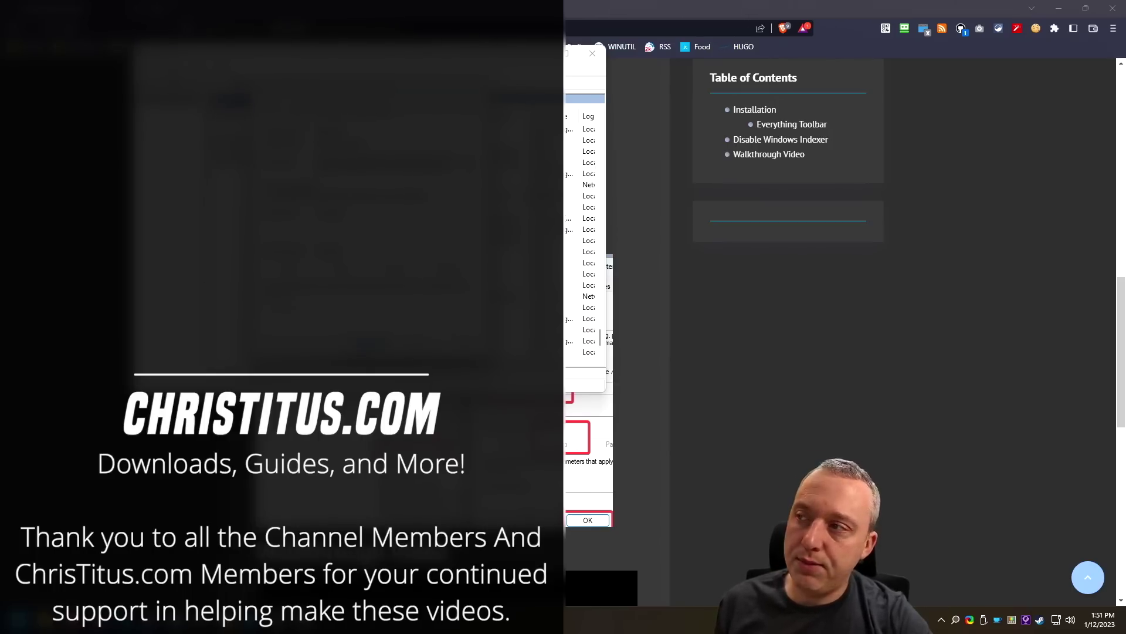
Step: Apply the Windows Search properties and return to the Everything Toolbar guide page
{"action": "key", "text": "Return"}
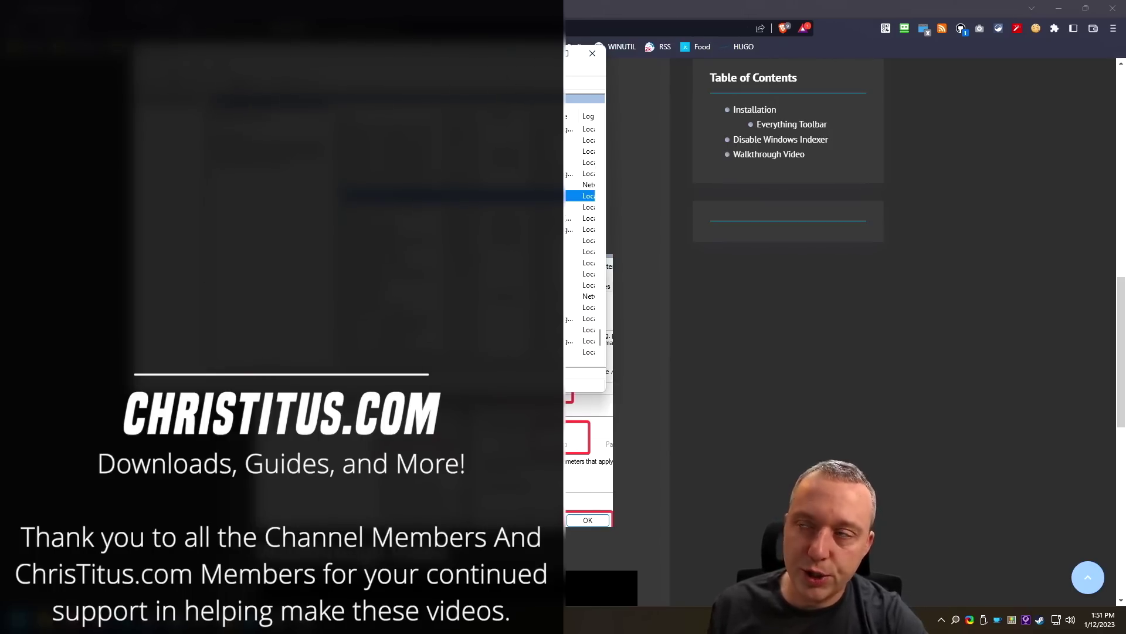
{"action": "left_click", "coordinate": [588, 326]}
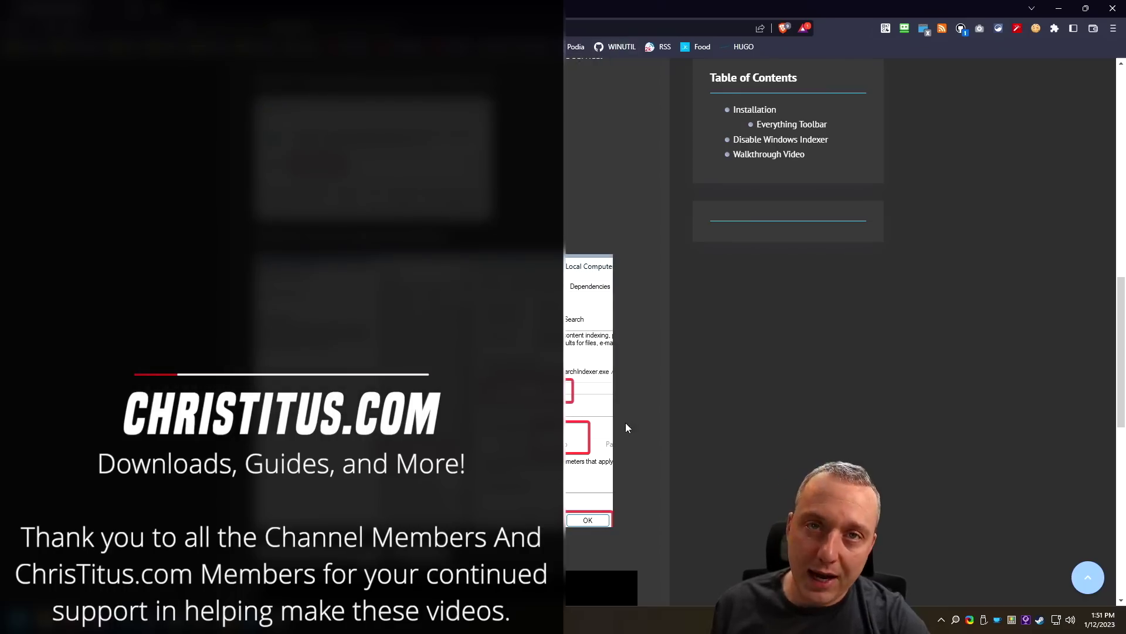